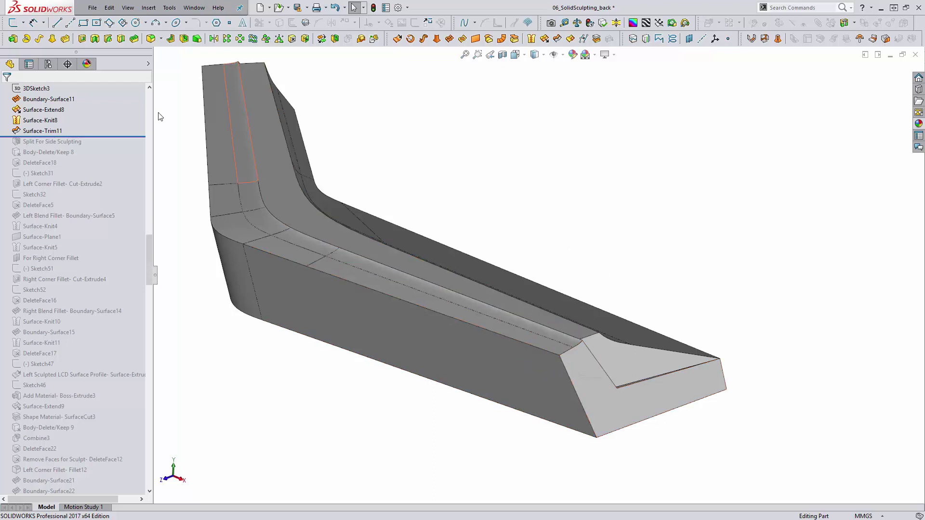
Step: Start a new asymmetric fillet with 20 mm and 15 mm distances and a curvature-continuous profile
{"action": "left_click", "coordinate": [151, 40]}
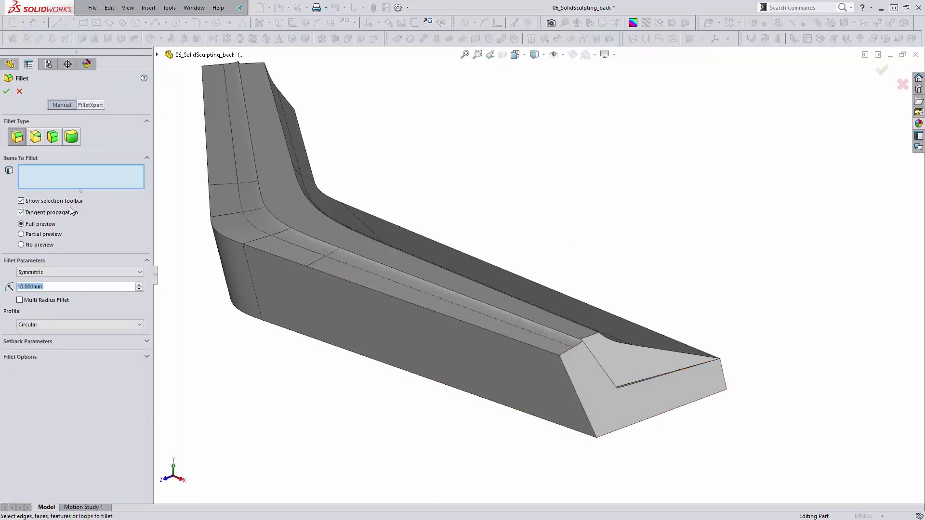
{"action": "left_click", "coordinate": [51, 273]}
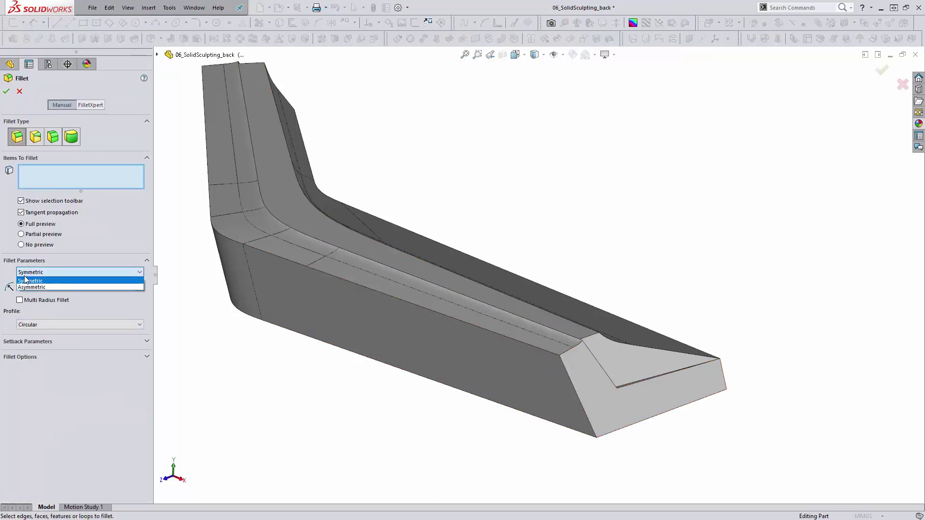
{"action": "left_click", "coordinate": [34, 287]}
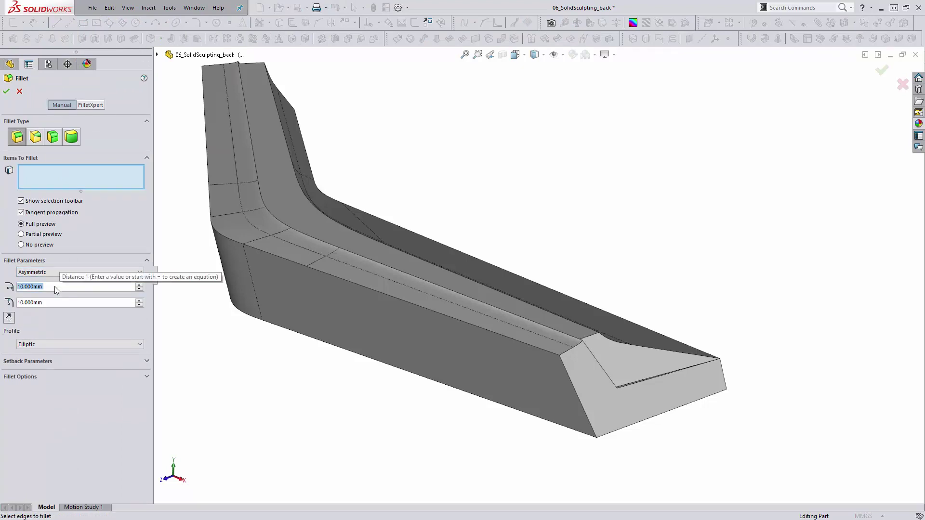
{"action": "type", "text": "20"}
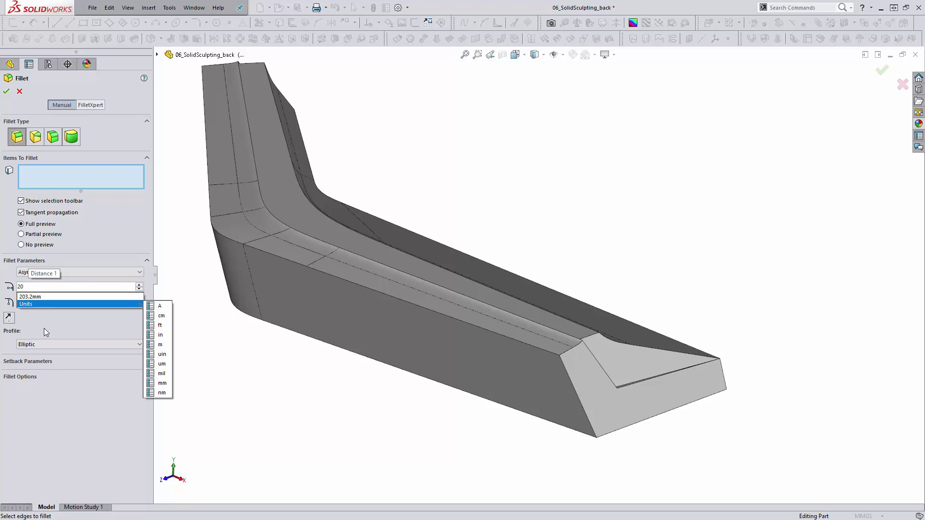
{"action": "key", "text": "Tab"}
{"action": "type", "text": "15"}
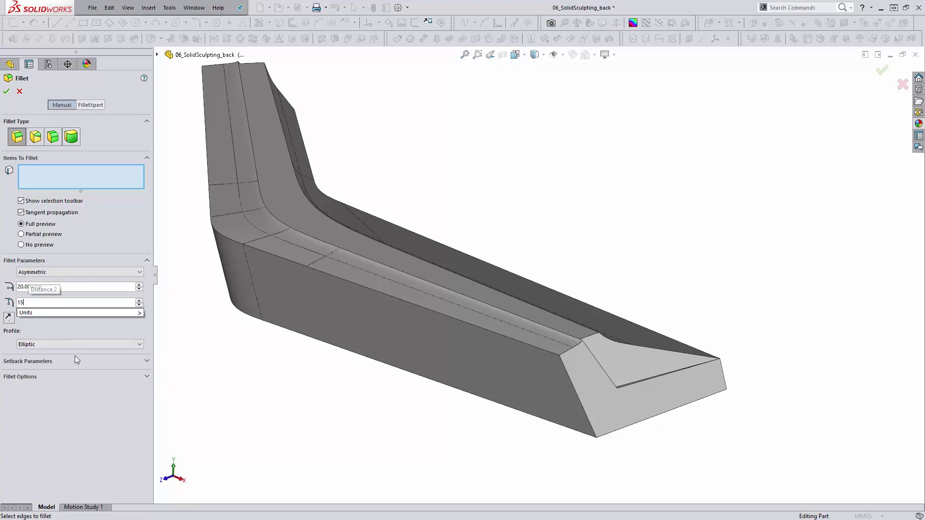
{"action": "left_click", "coordinate": [56, 346]}
{"action": "left_click", "coordinate": [55, 364]}
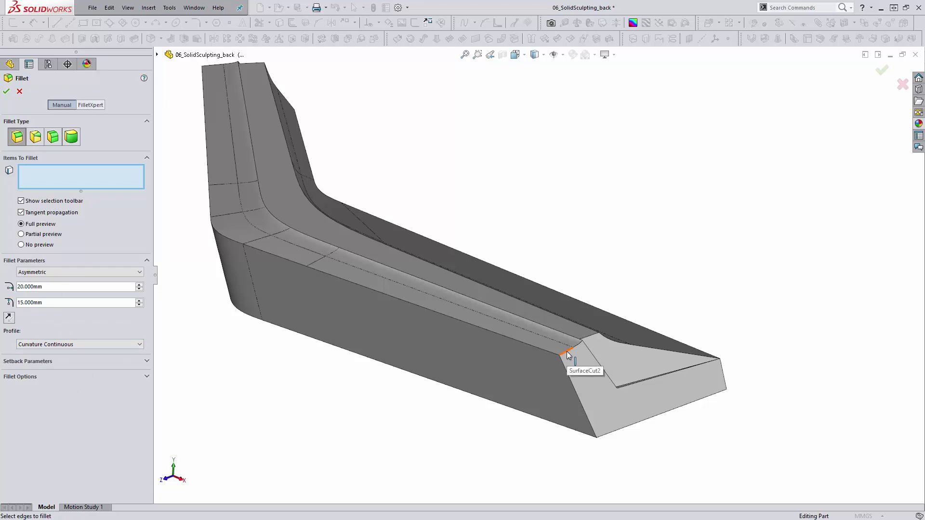
Step: Apply the fillet to the groove edge near the angled end with the distances reversed
{"action": "left_click", "coordinate": [586, 380]}
{"action": "scroll", "coordinate": [590, 387], "scroll_direction": "down", "scroll_amount": 3}
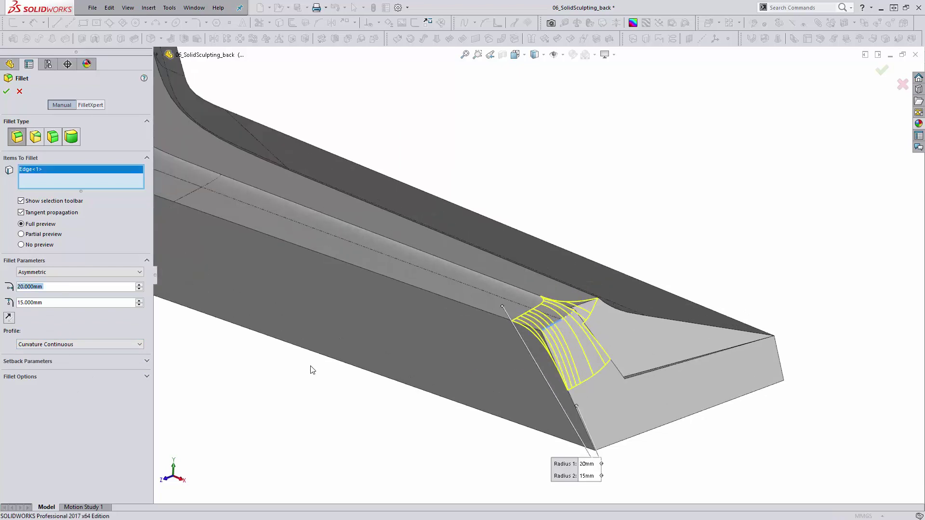
{"action": "left_click", "coordinate": [9, 319]}
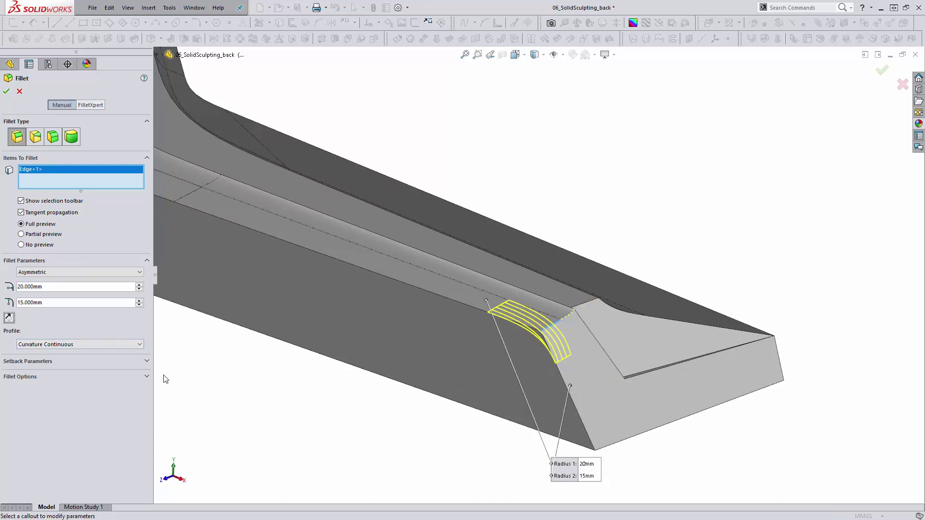
{"action": "scroll", "coordinate": [183, 389], "scroll_direction": "up", "scroll_amount": 1}
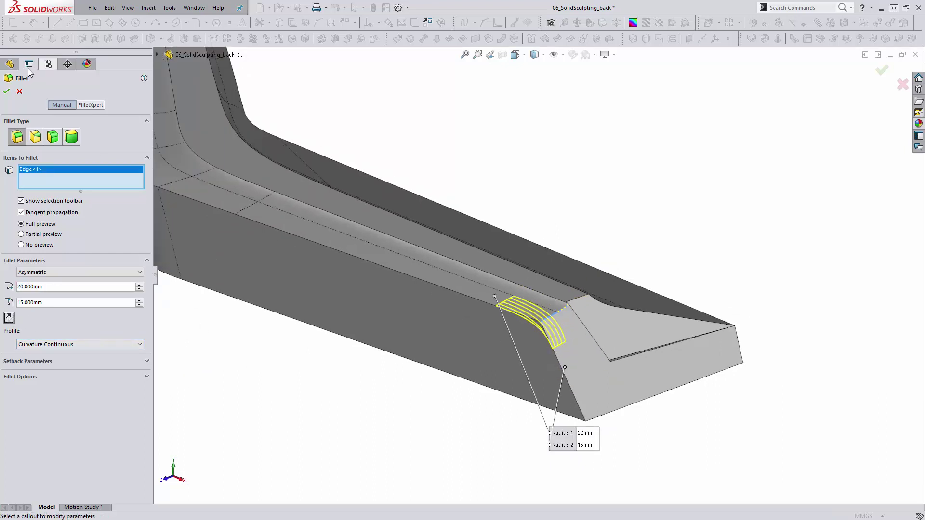
{"action": "left_click", "coordinate": [7, 91]}
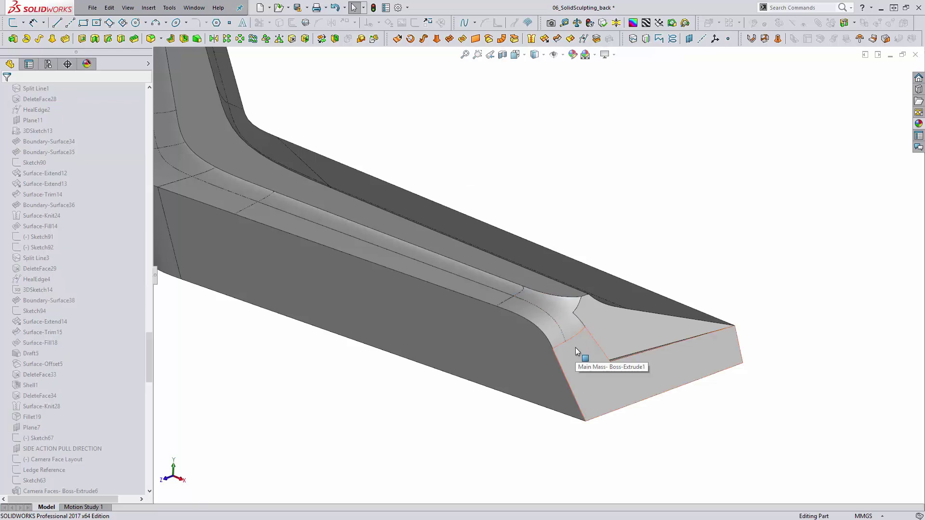
Step: Inspect Fillet21 from several angles, then roll forward one step to rebuild Split For Side Sculpting
{"action": "middle_click_drag", "start_coordinate": [549, 286], "coordinate": [550, 333]}
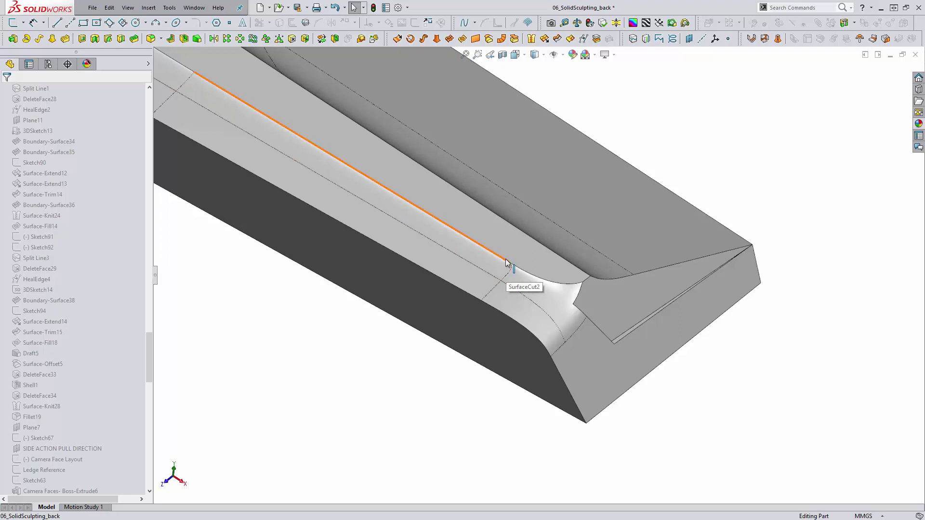
{"action": "scroll", "coordinate": [542, 293], "scroll_direction": "down", "scroll_amount": 2}
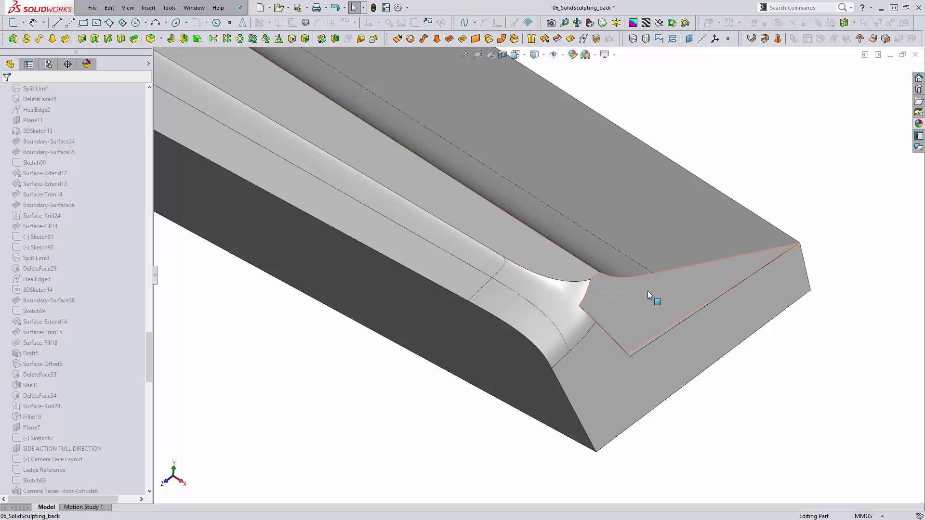
{"action": "middle_click_drag", "start_coordinate": [641, 304], "coordinate": [642, 267]}
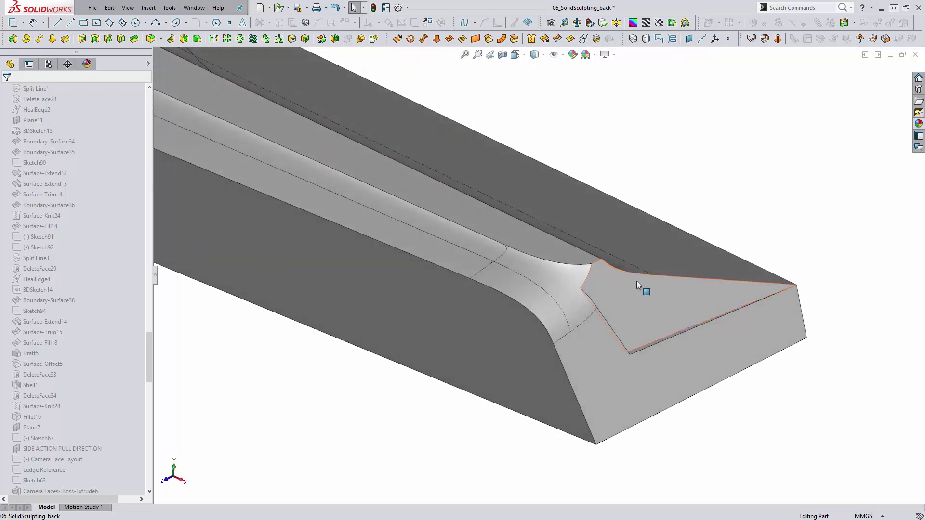
{"action": "left_click_drag", "start_coordinate": [72, 87], "coordinate": [91, 318]}
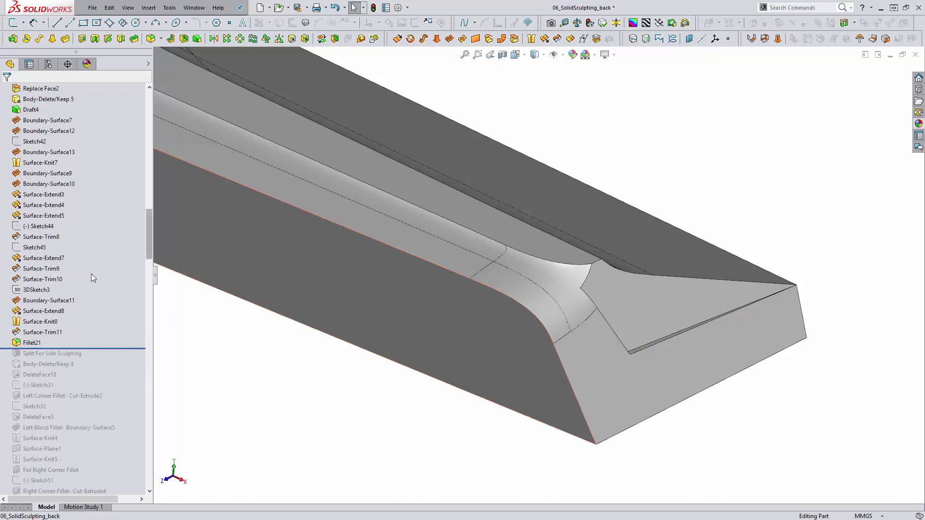
{"action": "scroll", "coordinate": [94, 273], "scroll_direction": "down", "scroll_amount": 1}
{"action": "mouse_move", "coordinate": [314, 365]}
{"action": "middle_mouse_down"}
{"action": "mouse_move", "coordinate": [310, 354]}
{"action": "mouse_move", "coordinate": [314, 361]}
{"action": "middle_mouse_up"}
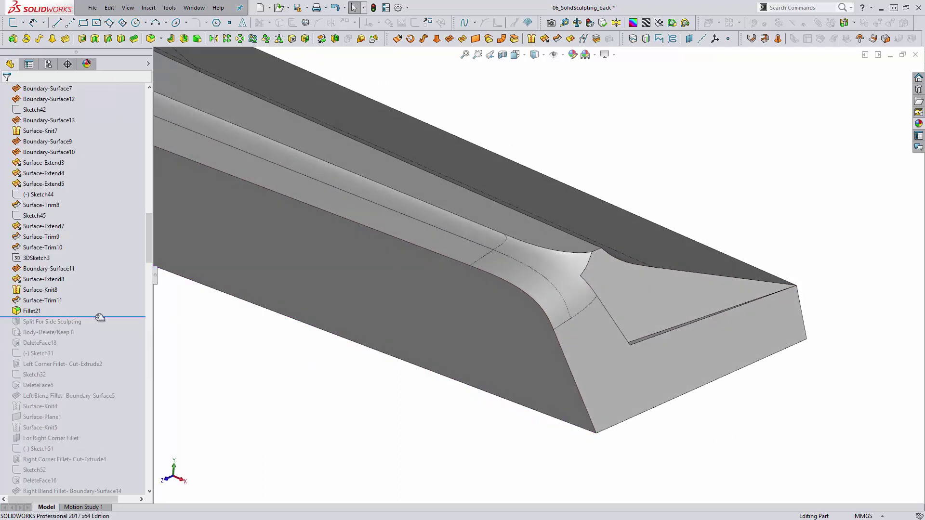
{"action": "left_click_drag", "start_coordinate": [100, 319], "coordinate": [100, 326]}
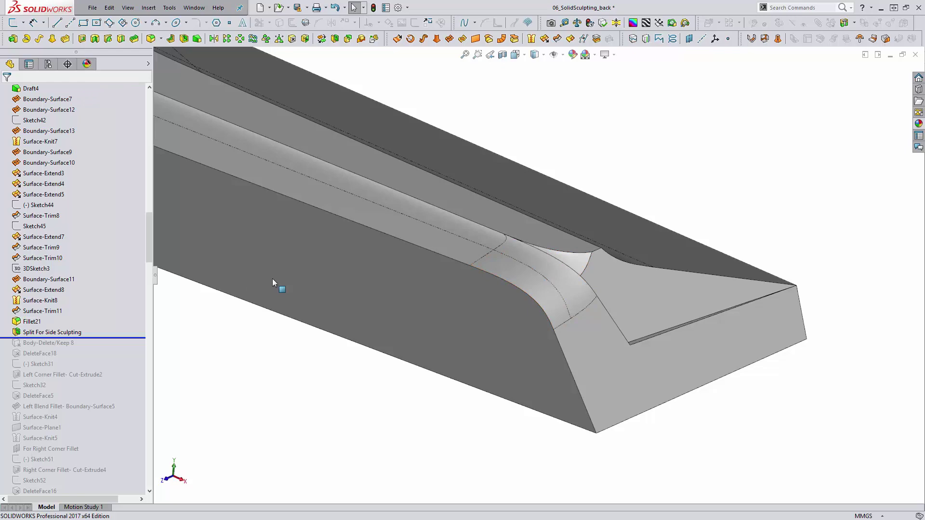
Step: Give the split-off body a yellow appearance
{"action": "right_click", "coordinate": [650, 284]}
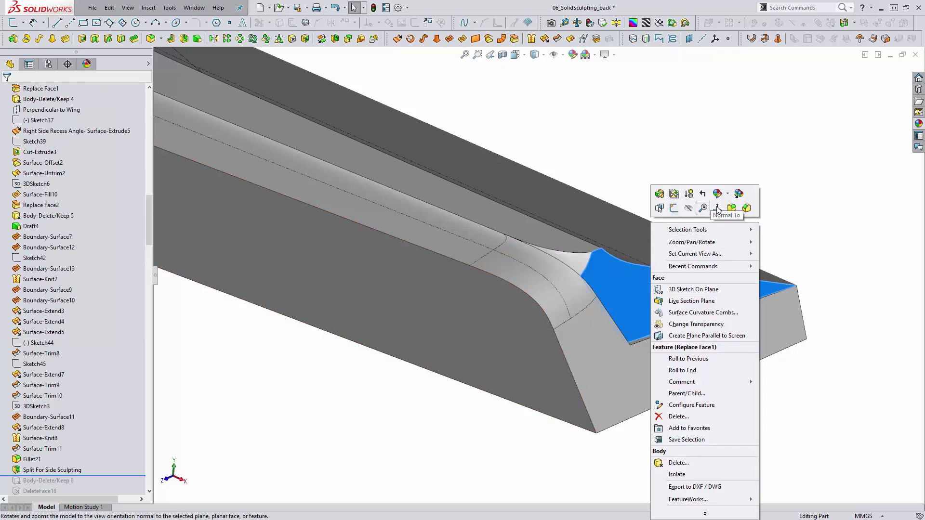
{"action": "left_click", "coordinate": [726, 193]}
{"action": "left_click", "coordinate": [736, 236]}
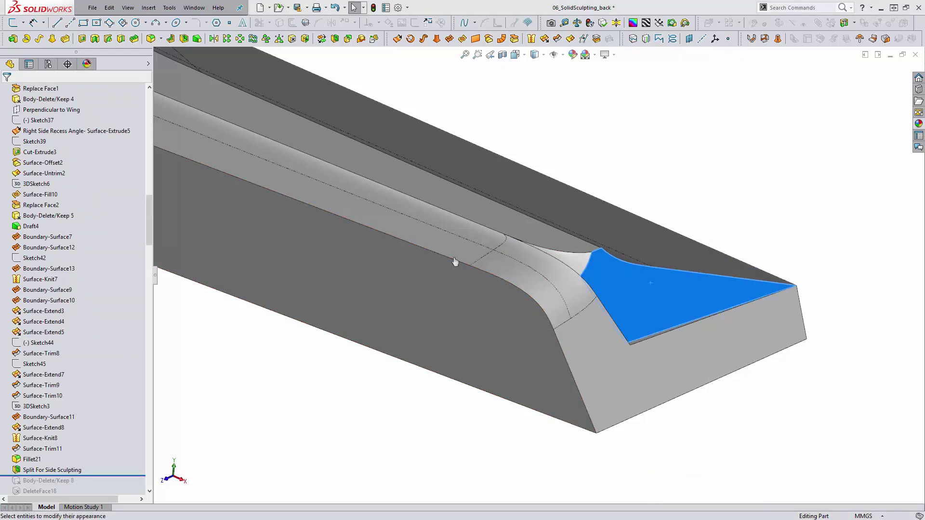
{"action": "left_click", "coordinate": [33, 327]}
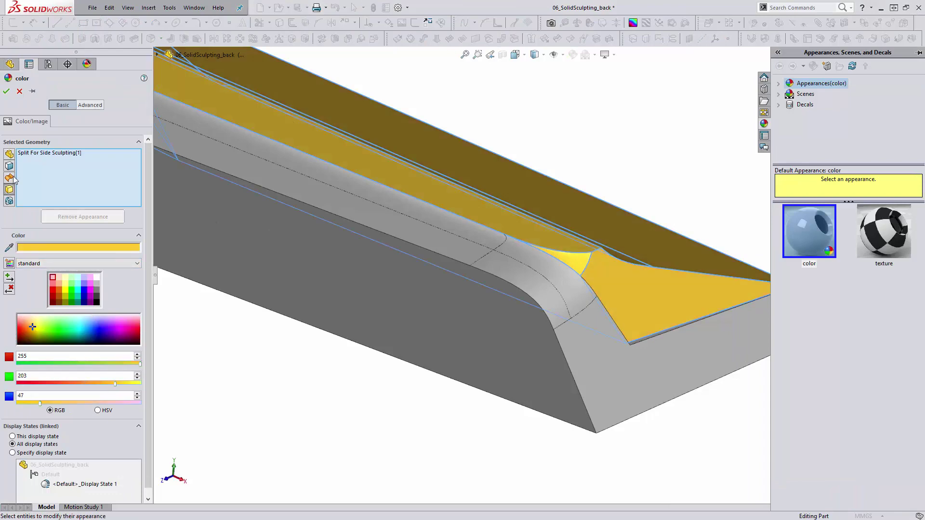
{"action": "left_click", "coordinate": [7, 90]}
{"action": "scroll", "coordinate": [72, 326], "scroll_direction": "down", "scroll_amount": 2}
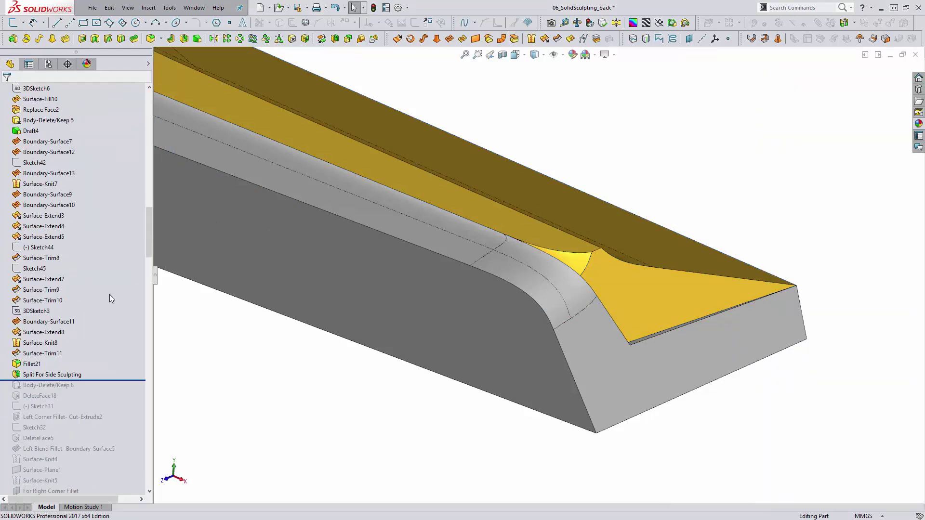
{"action": "scroll", "coordinate": [43, 311], "scroll_direction": "down", "scroll_amount": 1}
Step: Reorder Fillet21 after Split For Side Sculpting and inspect the rebuilt fillet face
{"action": "left_click", "coordinate": [32, 300]}
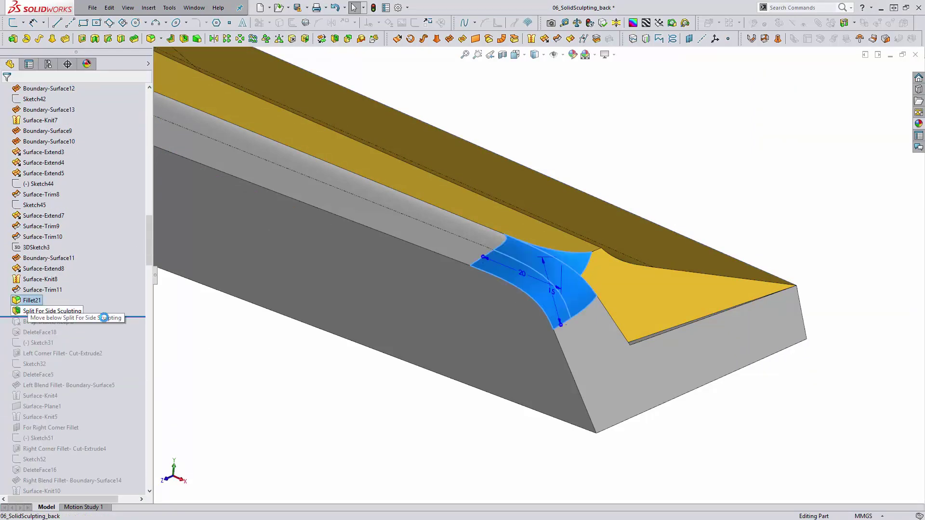
{"action": "left_click_drag", "start_coordinate": [31, 300], "coordinate": [44, 316]}
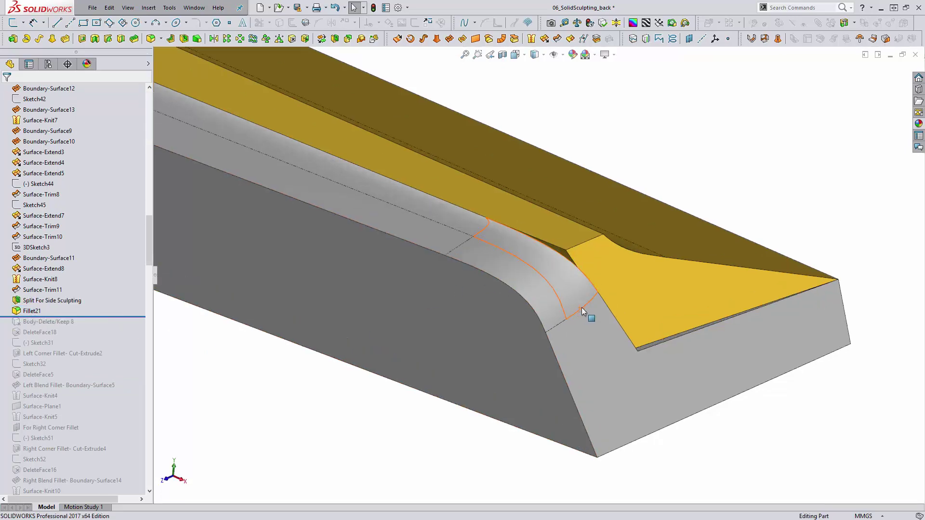
{"action": "left_click", "coordinate": [582, 308]}
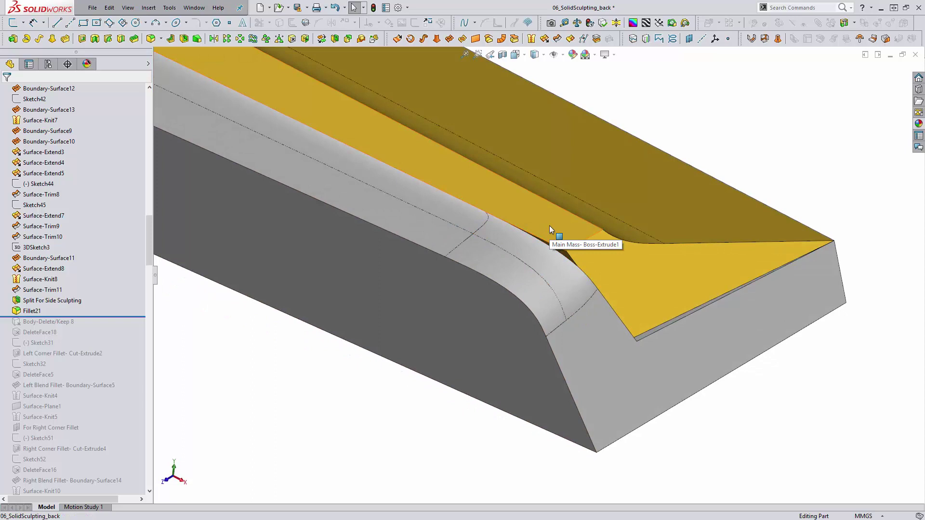
{"action": "left_click", "coordinate": [566, 258]}
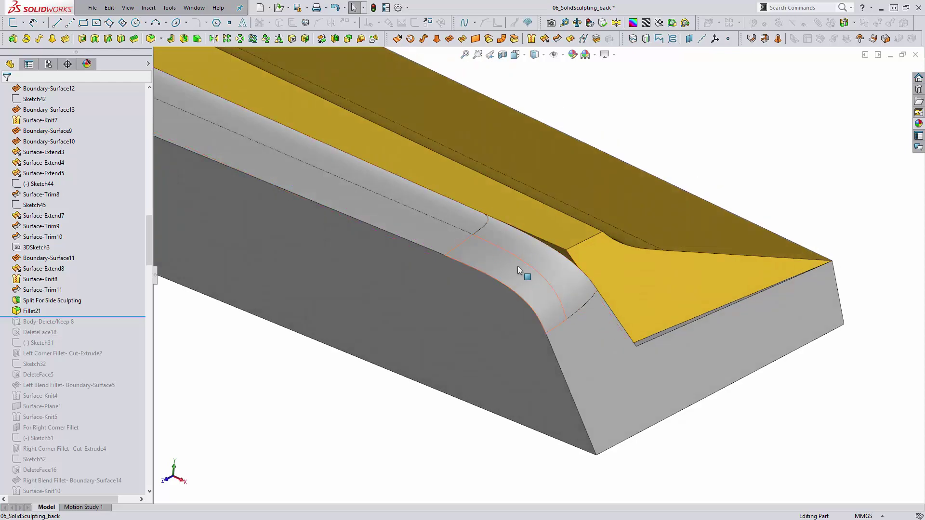
{"action": "mouse_move", "coordinate": [510, 280]}
{"action": "middle_mouse_down"}
{"action": "mouse_move", "coordinate": [522, 260]}
{"action": "mouse_move", "coordinate": [528, 267]}
{"action": "middle_mouse_up"}
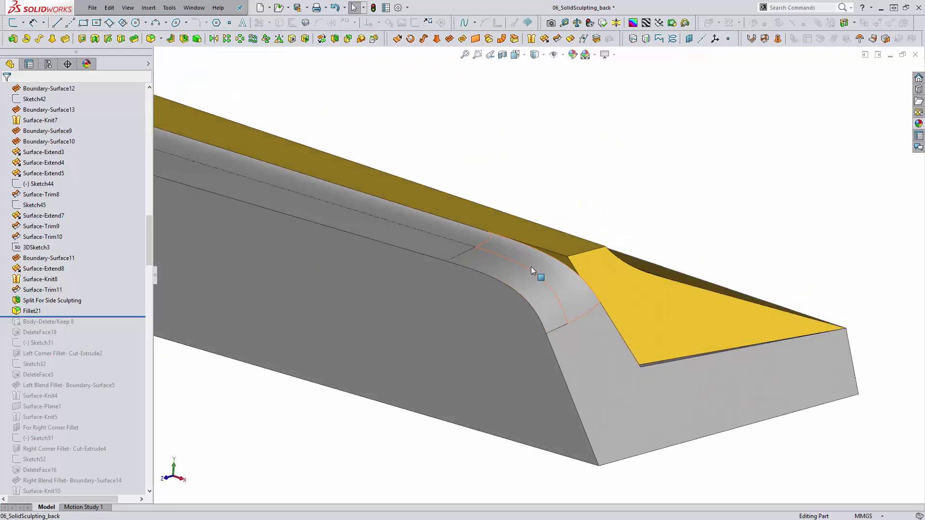
{"action": "left_click", "coordinate": [529, 268]}
{"action": "middle_click_drag", "start_coordinate": [521, 260], "coordinate": [520, 287]}
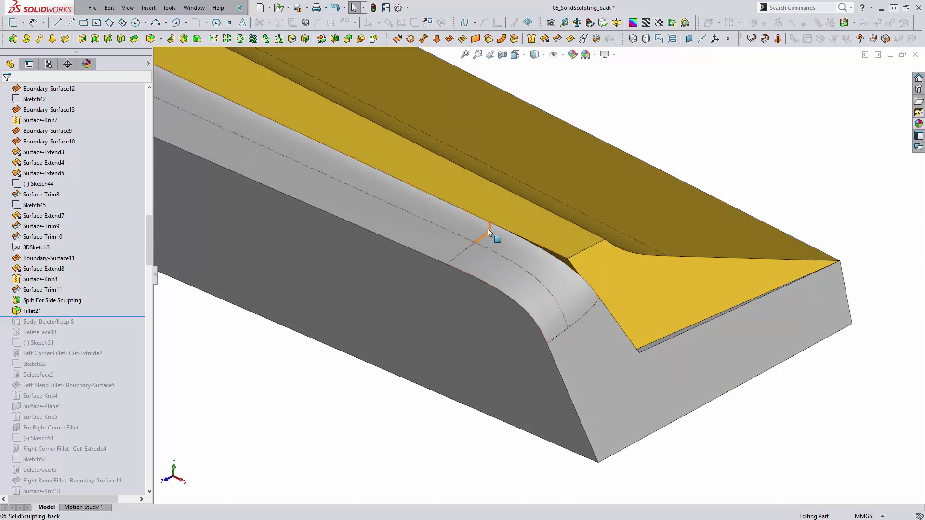
{"action": "mouse_move", "coordinate": [579, 364]}
{"action": "middle_mouse_down"}
{"action": "mouse_move", "coordinate": [580, 338]}
{"action": "mouse_move", "coordinate": [571, 336]}
{"action": "middle_mouse_up"}
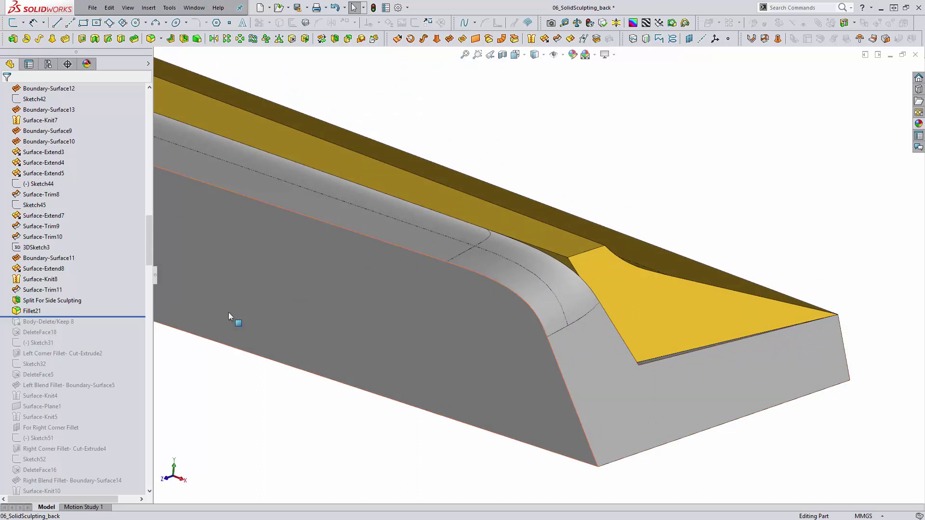
Step: Roll back before Fillet21, forward through Left Corner Fillet, and show the Sketch31 profile
{"action": "left_click", "coordinate": [30, 311]}
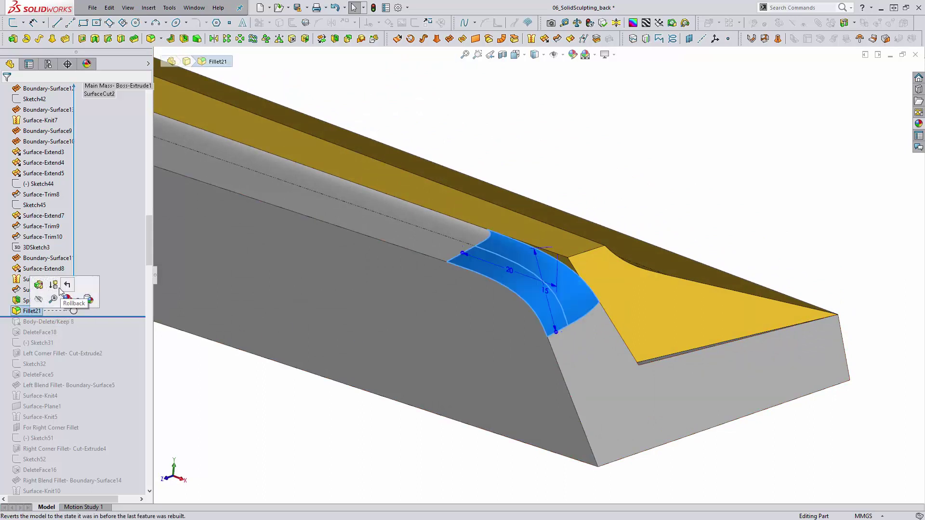
{"action": "left_click", "coordinate": [28, 321]}
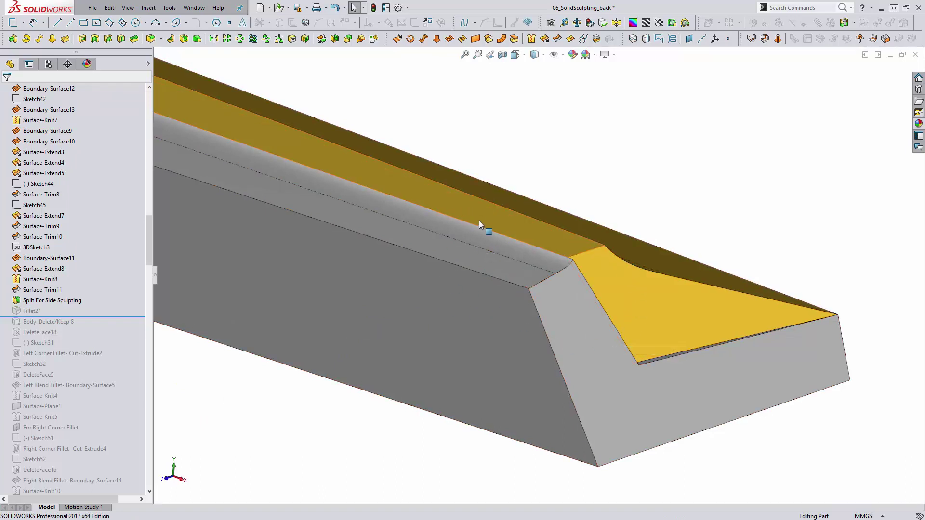
{"action": "scroll", "coordinate": [91, 278], "scroll_direction": "down", "scroll_amount": 2}
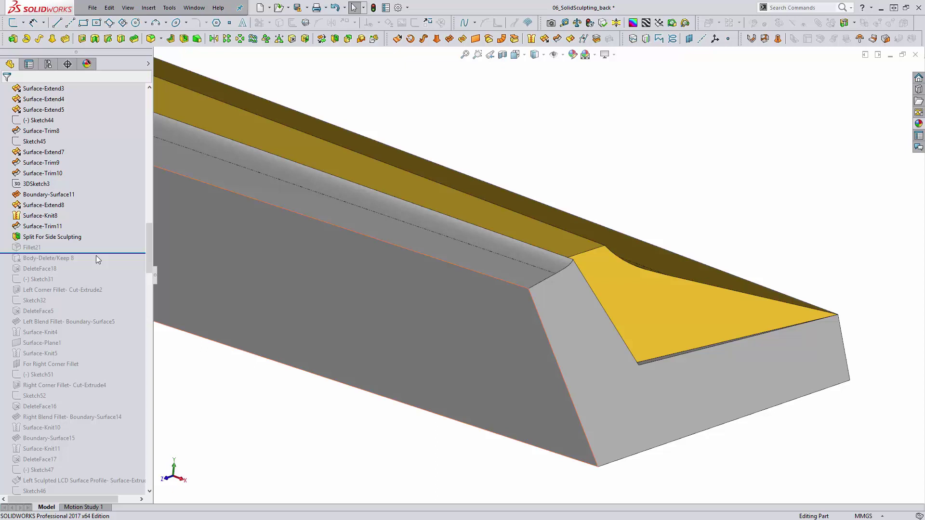
{"action": "left_click_drag", "start_coordinate": [96, 254], "coordinate": [120, 296]}
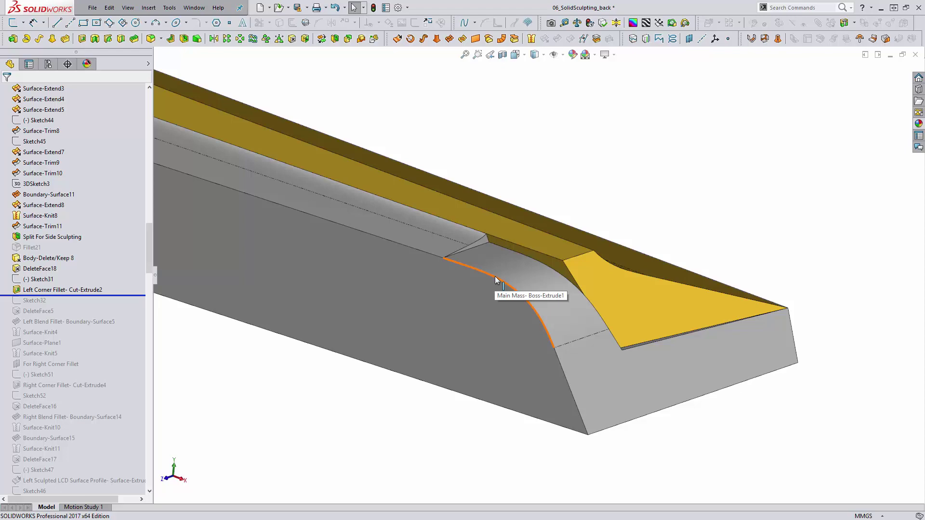
{"action": "left_click", "coordinate": [51, 279]}
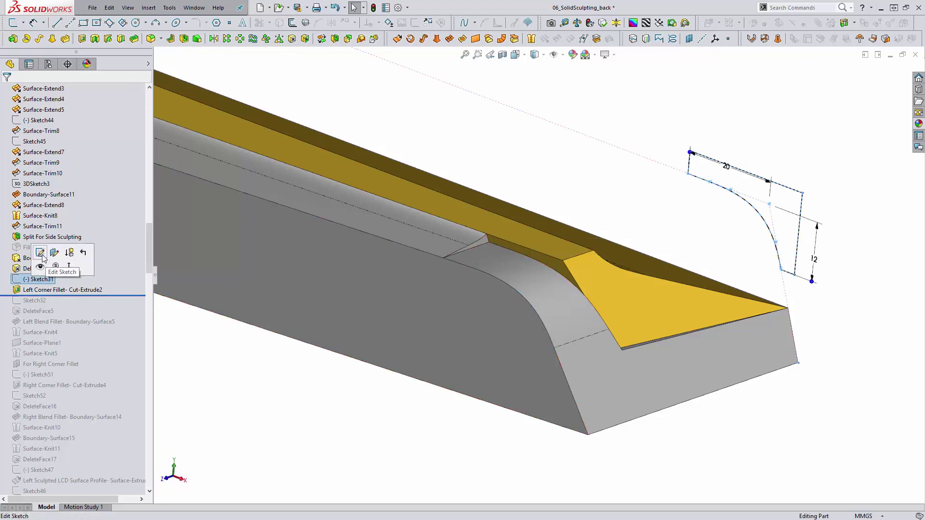
{"action": "left_click", "coordinate": [42, 253]}
{"action": "key", "text": "space"}
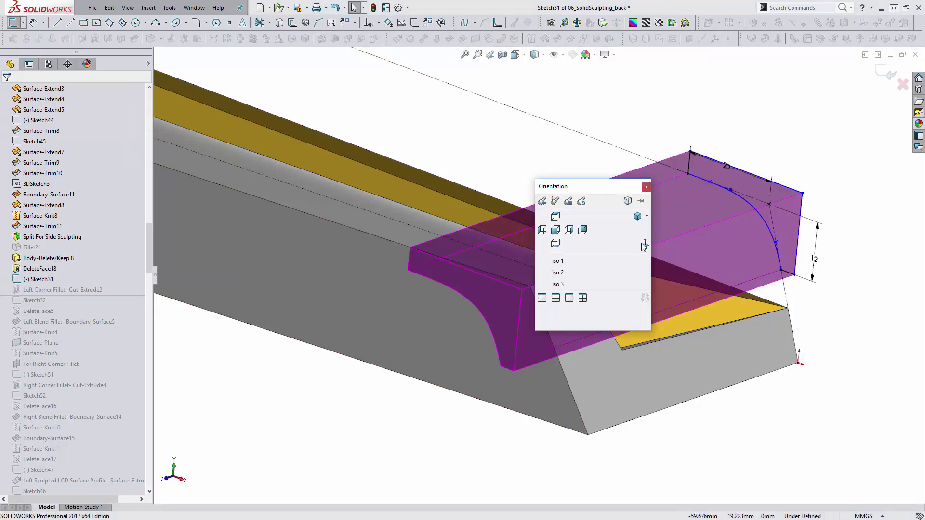
{"action": "left_click", "coordinate": [644, 242]}
{"action": "scroll", "coordinate": [733, 253], "scroll_direction": "down", "scroll_amount": 5}
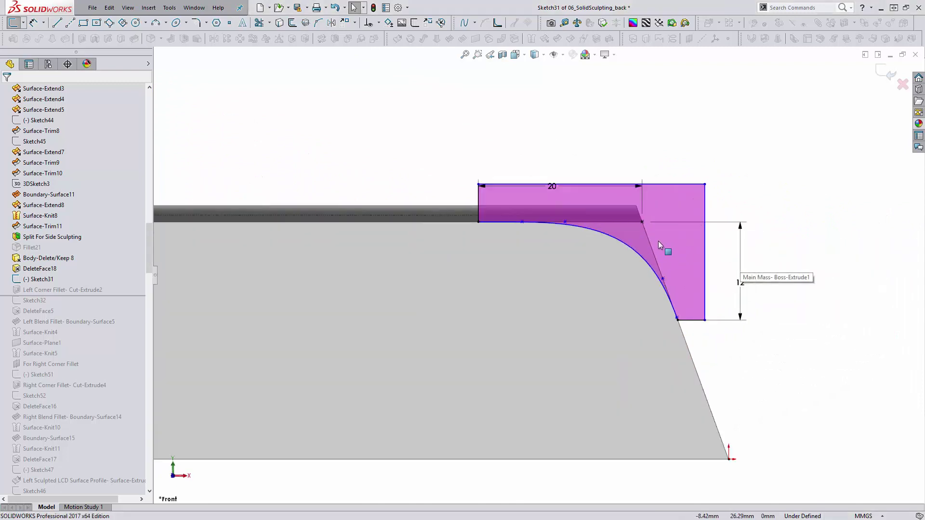
{"action": "scroll", "coordinate": [658, 246], "scroll_direction": "down", "scroll_amount": 1}
{"action": "left_click", "coordinate": [557, 224]}
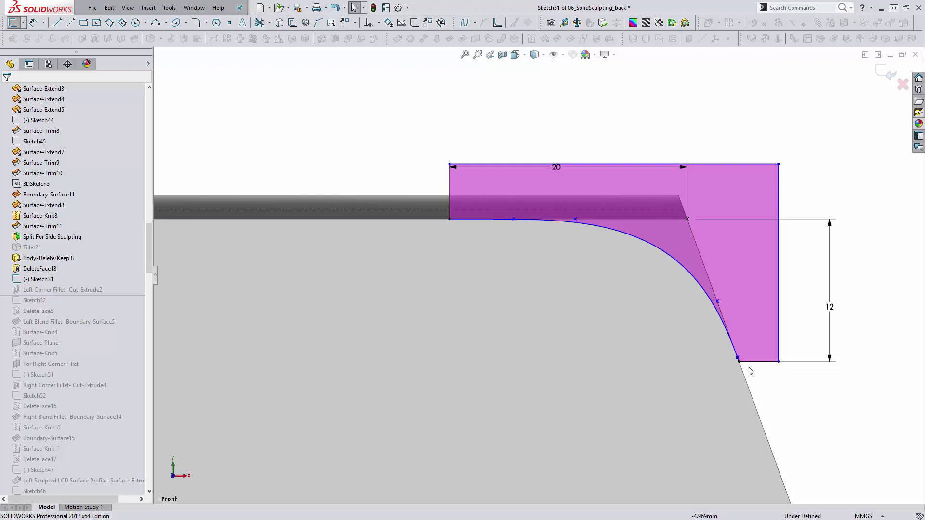
{"action": "scroll", "coordinate": [661, 303], "scroll_direction": "up", "scroll_amount": 1}
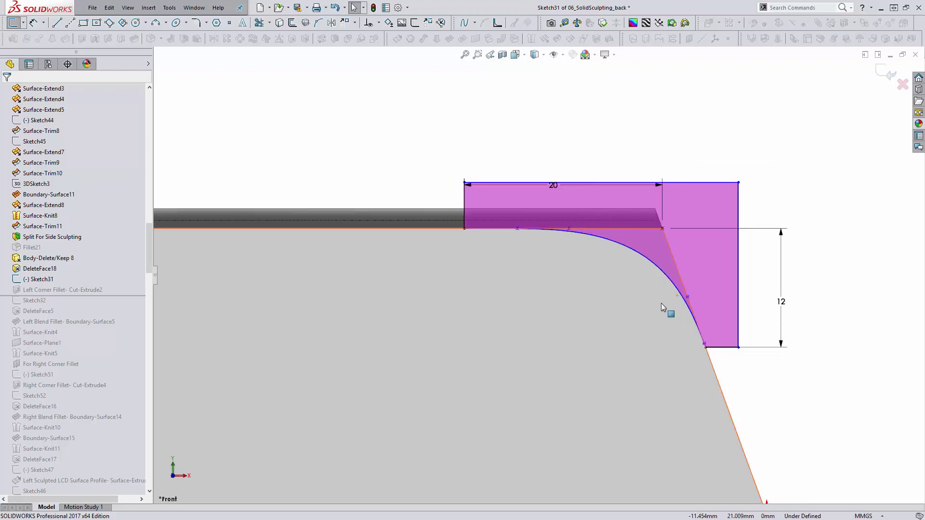
{"action": "left_click", "coordinate": [629, 255]}
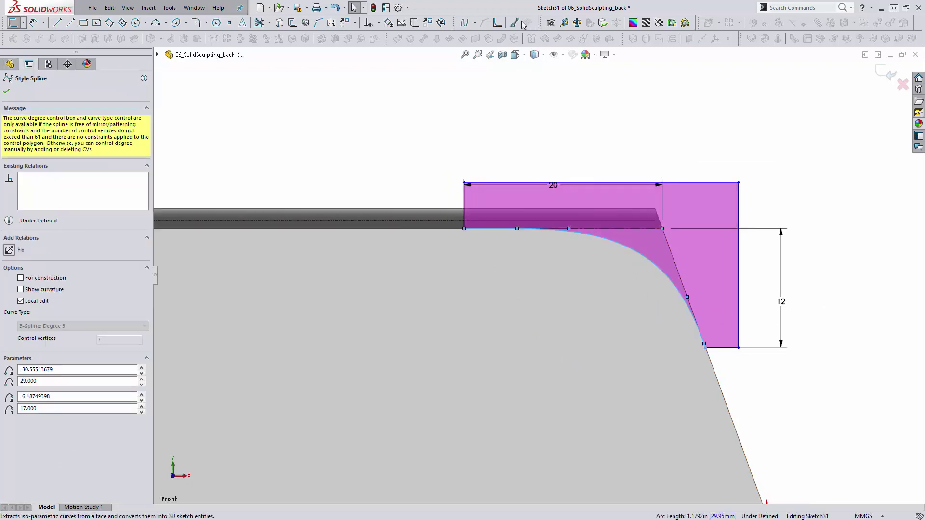
{"action": "left_click", "coordinate": [517, 23]}
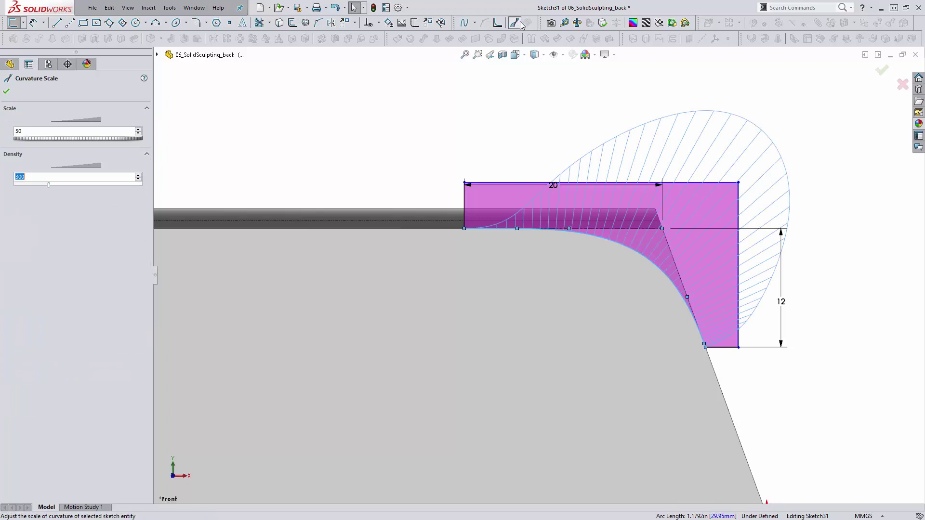
{"action": "left_click", "coordinate": [517, 24]}
{"action": "middle_click_drag", "start_coordinate": [584, 275], "coordinate": [524, 342]}
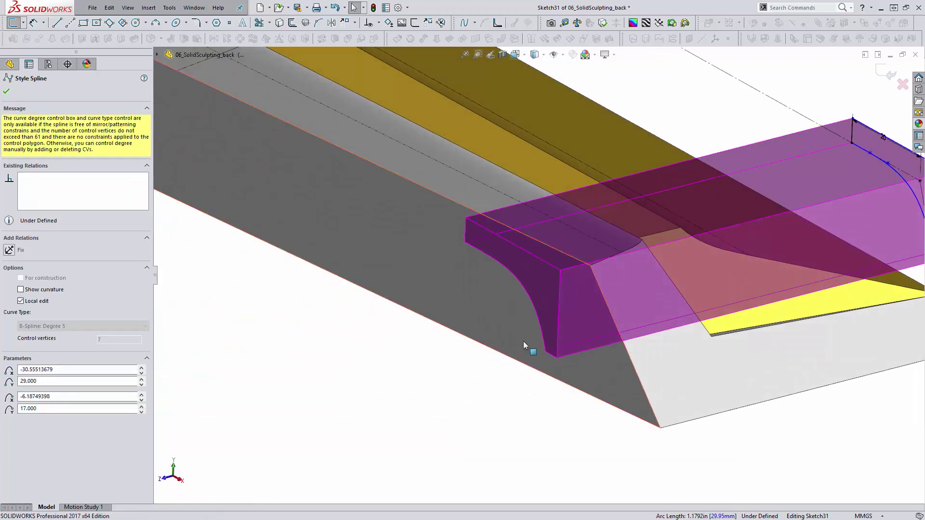
{"action": "key", "text": "f"}
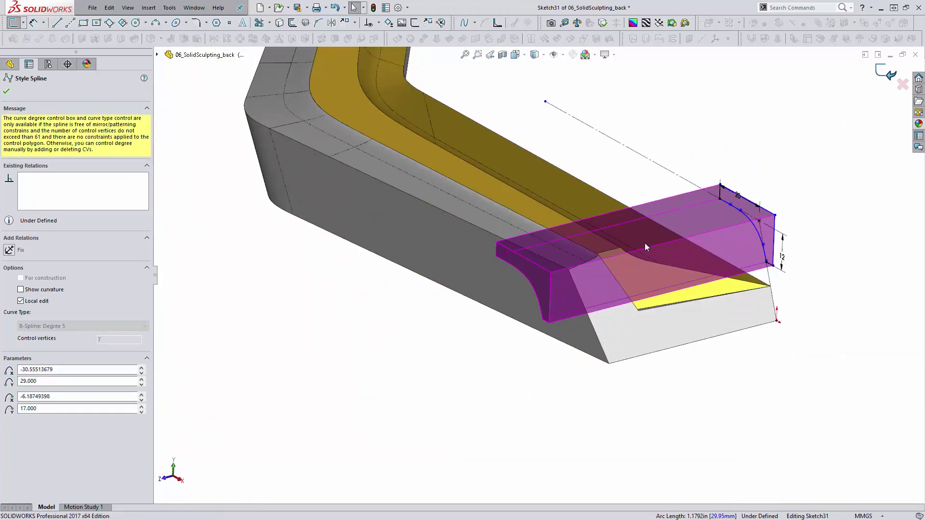
{"action": "left_click", "coordinate": [644, 243]}
{"action": "double_click", "coordinate": [539, 254]}
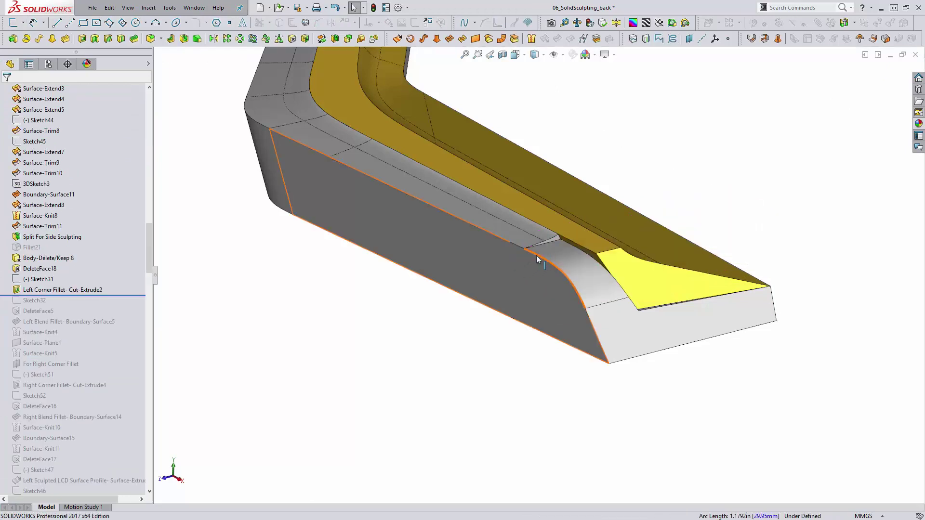
{"action": "scroll", "coordinate": [536, 256], "scroll_direction": "down", "scroll_amount": 5}
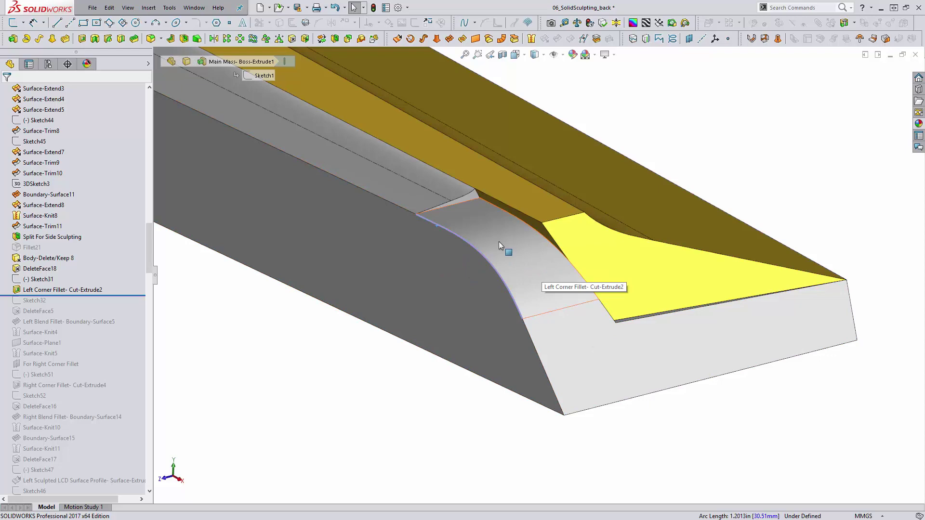
Step: Open Sketch32 for editing and view the blend sketch straight on
{"action": "left_click", "coordinate": [535, 223]}
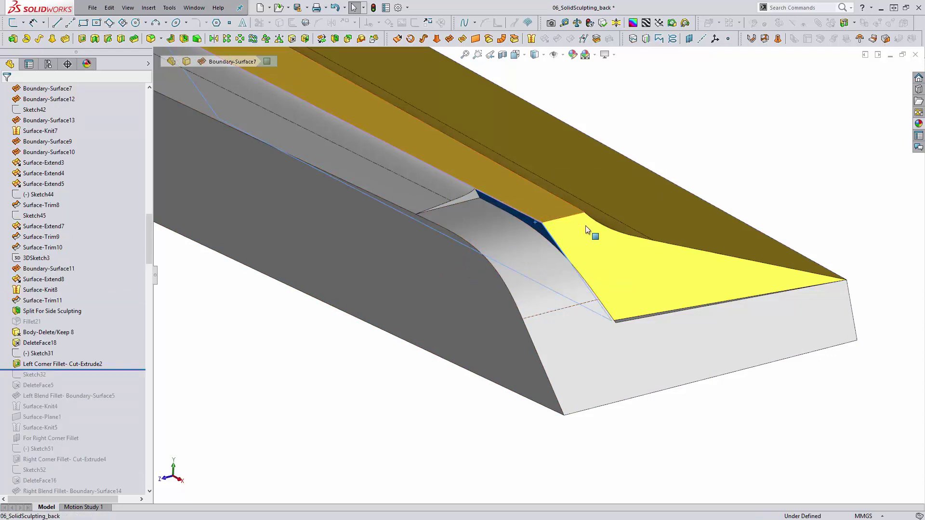
{"action": "middle_click_drag", "start_coordinate": [550, 352], "coordinate": [534, 333]}
{"action": "scroll", "coordinate": [125, 330], "scroll_direction": "down", "scroll_amount": 1}
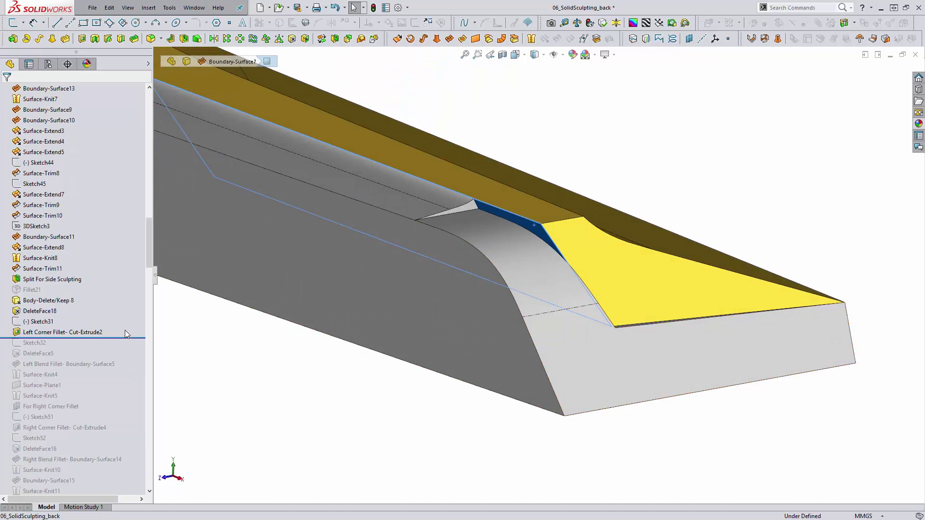
{"action": "left_click", "coordinate": [113, 341]}
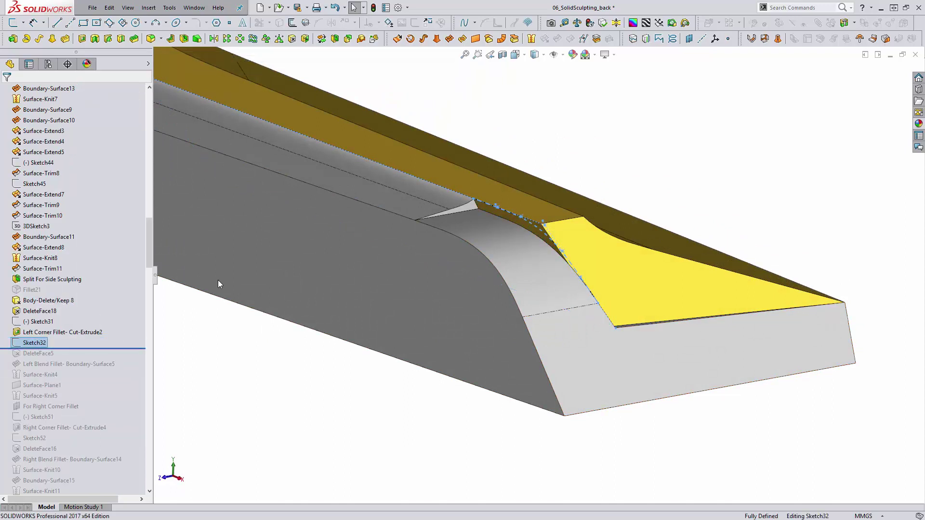
{"action": "left_click", "coordinate": [512, 220]}
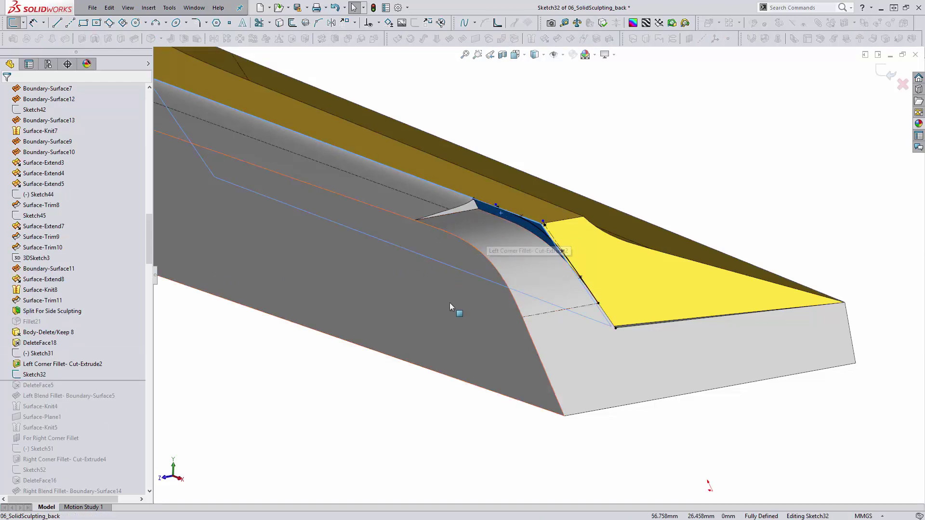
{"action": "middle_click_drag", "start_coordinate": [450, 303], "coordinate": [506, 253]}
{"action": "key", "text": "space"}
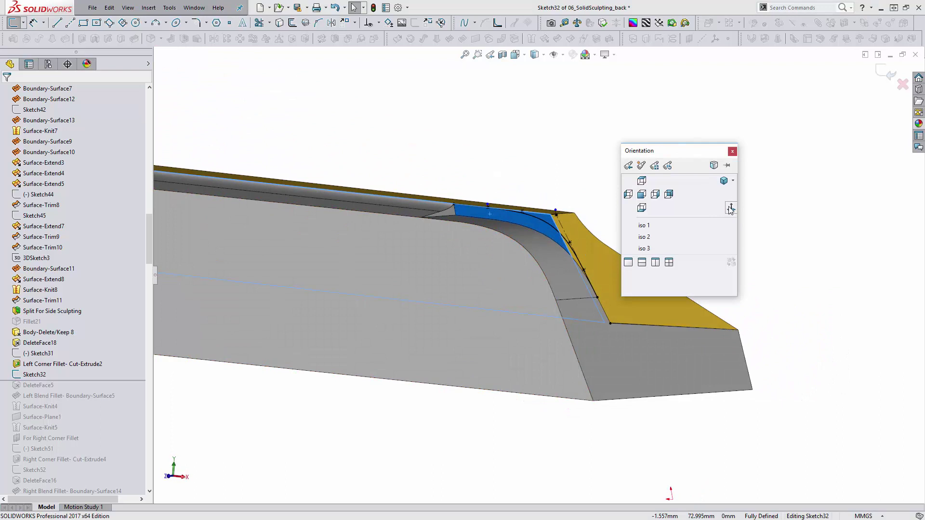
{"action": "left_click", "coordinate": [731, 209]}
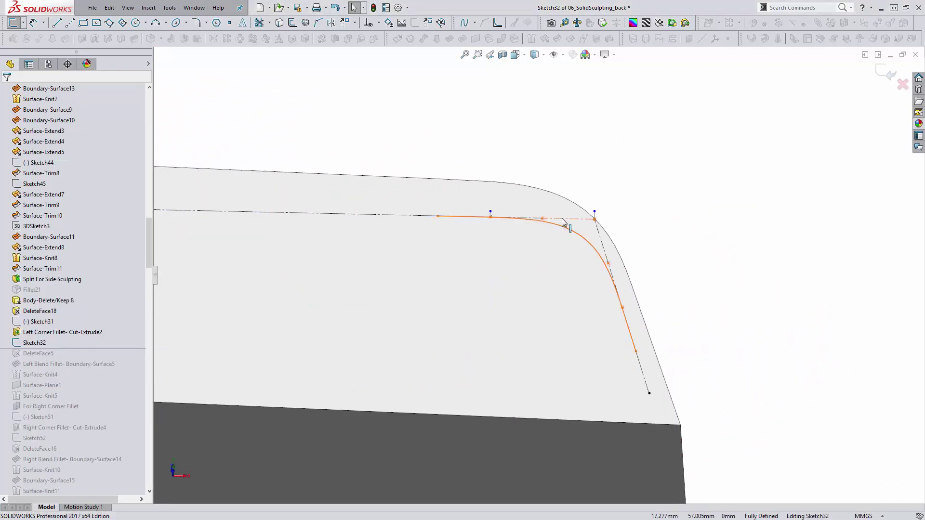
{"action": "scroll", "coordinate": [563, 224], "scroll_direction": "up", "scroll_amount": 1}
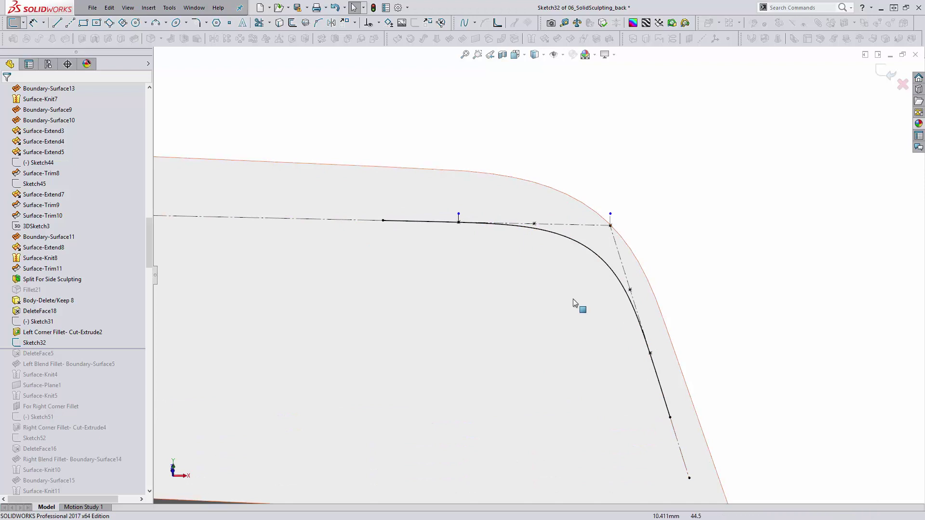
Step: Inspect the blend spline and its control polygon vertices
{"action": "left_click", "coordinate": [612, 276]}
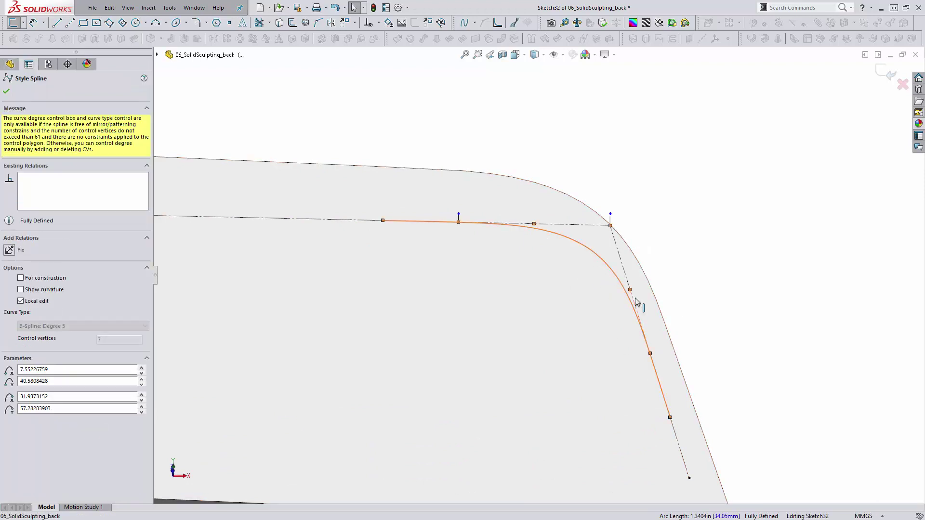
{"action": "left_click", "coordinate": [630, 278]}
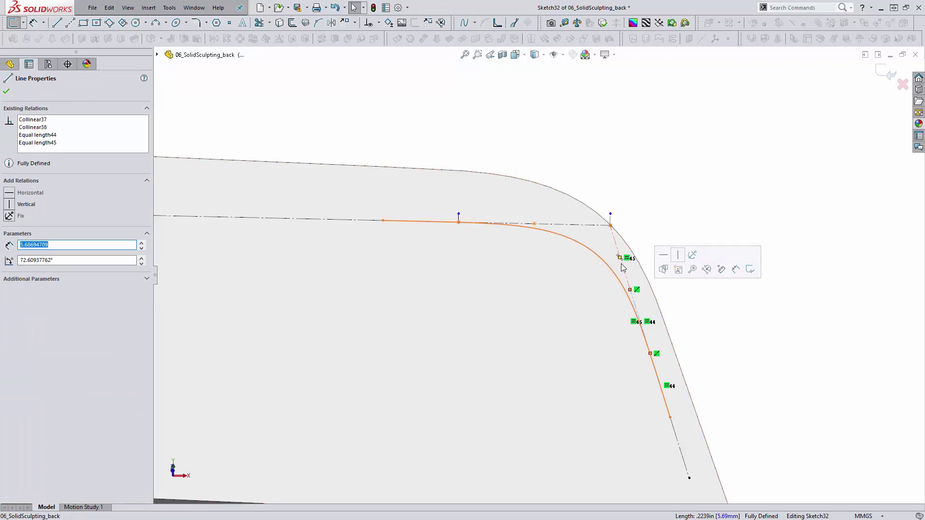
{"action": "left_click", "coordinate": [624, 268]}
{"action": "left_click", "coordinate": [535, 227]}
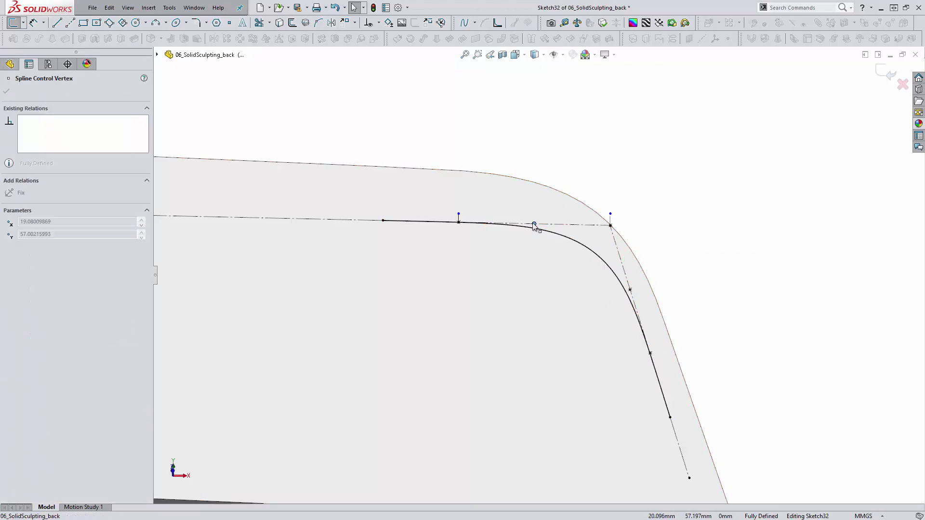
{"action": "key", "text": "Escape"}
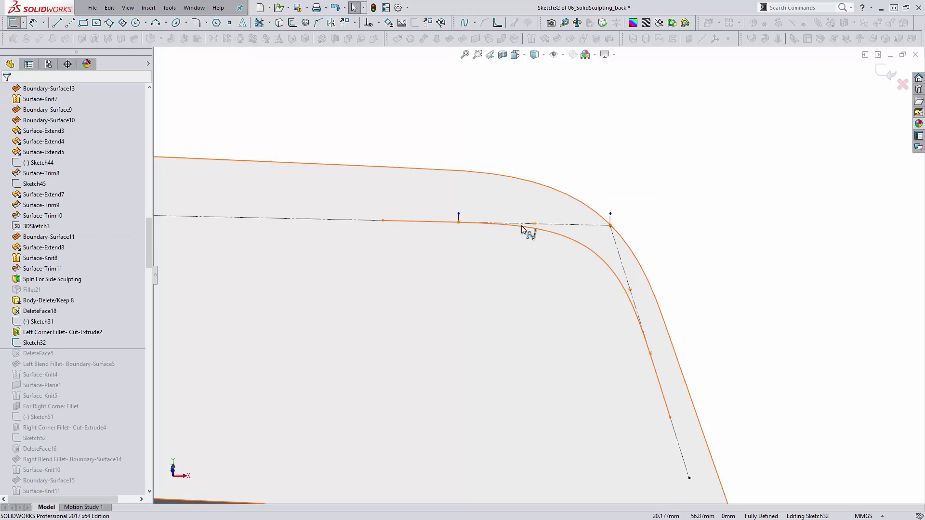
{"action": "mouse_move", "coordinate": [535, 224]}
{"action": "middle_mouse_down"}
{"action": "mouse_move", "coordinate": [549, 297]}
{"action": "mouse_move", "coordinate": [573, 223]}
{"action": "middle_mouse_up"}
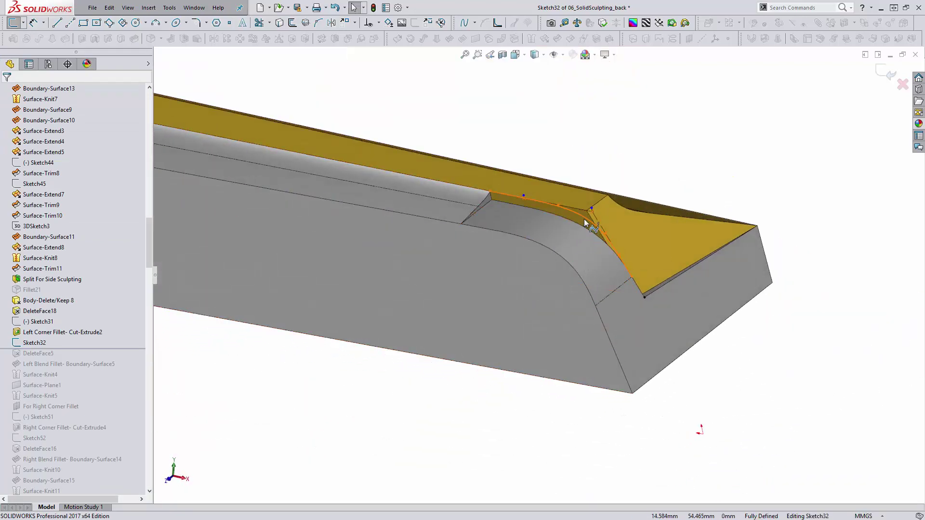
Step: Show the spline's curvature comb, turn it off, and exit Sketch32
{"action": "left_click", "coordinate": [607, 241]}
{"action": "left_click", "coordinate": [514, 23]}
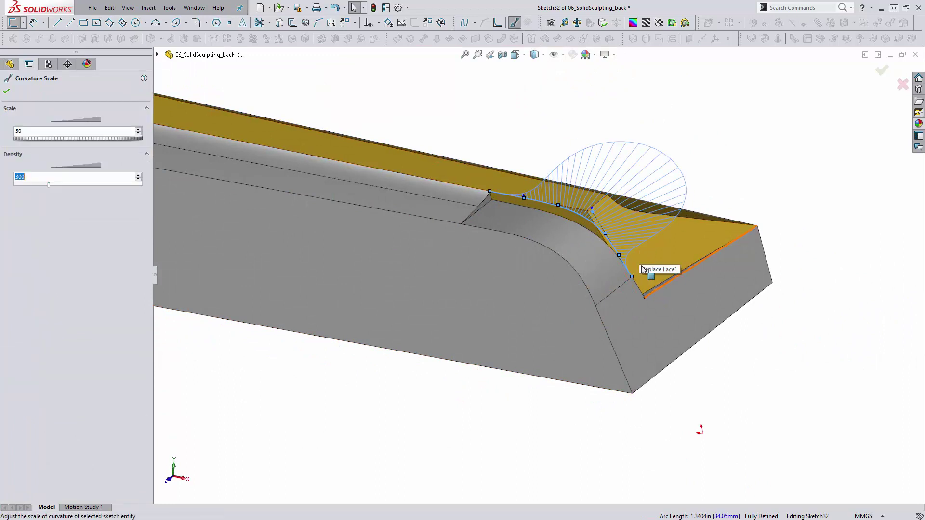
{"action": "left_click", "coordinate": [514, 23]}
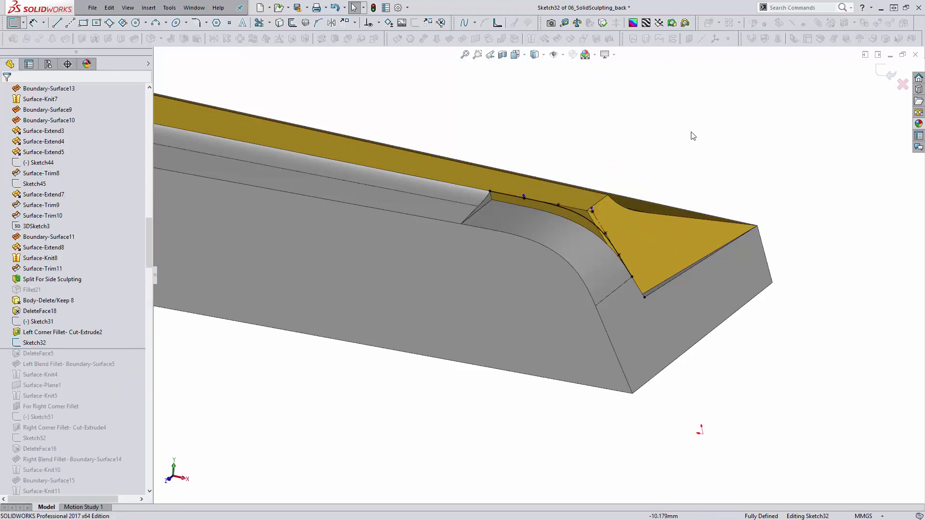
{"action": "left_click", "coordinate": [879, 72]}
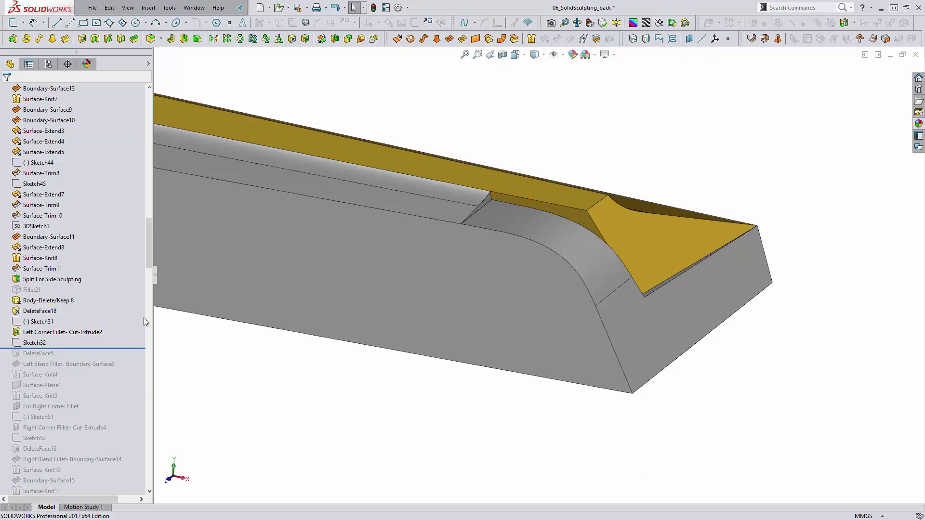
Step: Show Sketch32, roll forward through DeleteFace5 and Left Blend Fillet, and select that surface
{"action": "right_click", "coordinate": [34, 342]}
{"action": "left_click", "coordinate": [41, 335]}
{"action": "left_click_drag", "start_coordinate": [110, 348], "coordinate": [118, 356]}
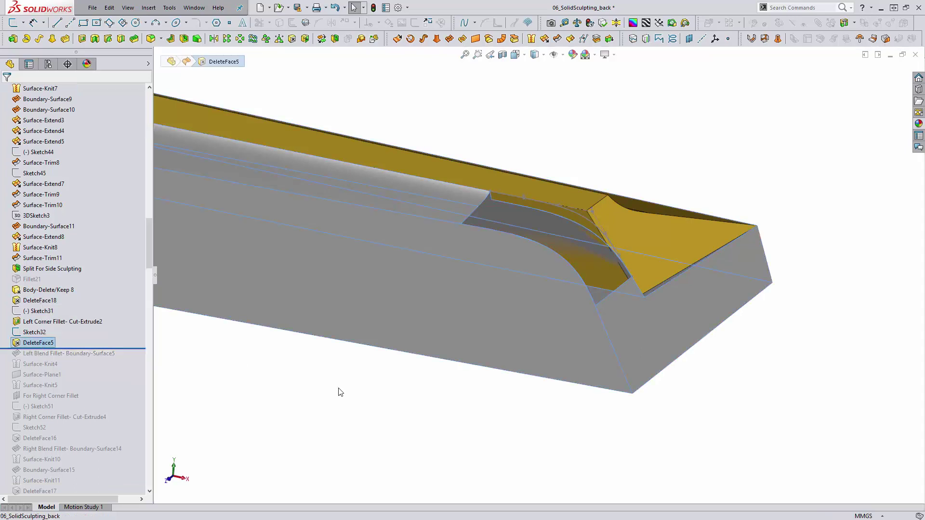
{"action": "scroll", "coordinate": [72, 286], "scroll_direction": "down", "scroll_amount": 1}
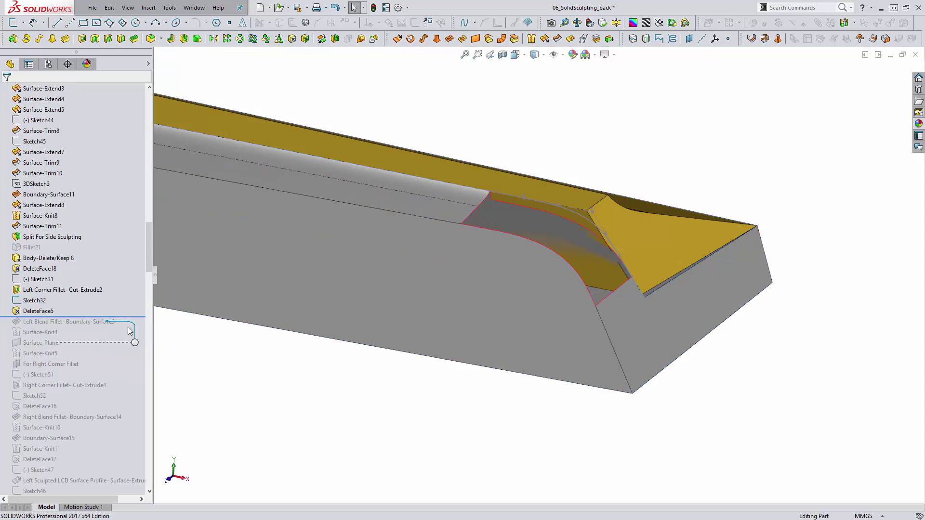
{"action": "left_click_drag", "start_coordinate": [132, 318], "coordinate": [136, 327]}
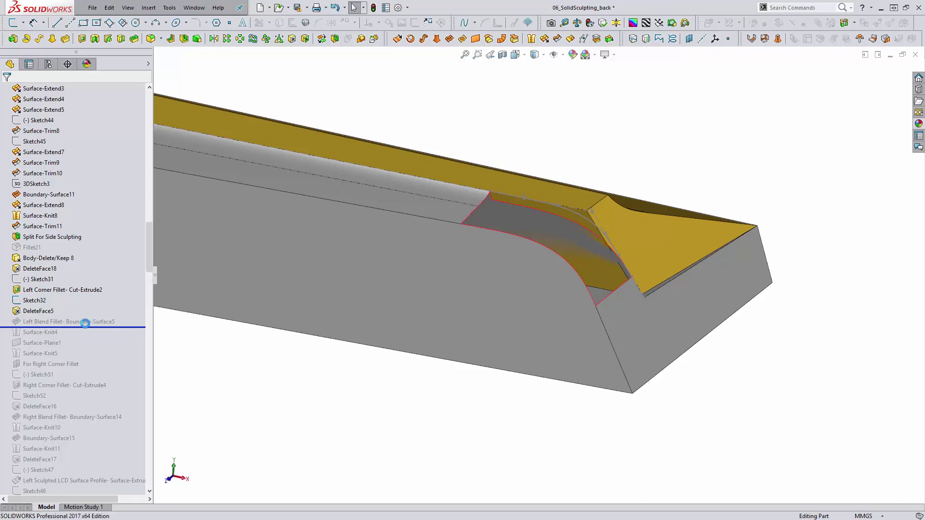
{"action": "left_click", "coordinate": [73, 322]}
Step: Edit Left Blend Fillet and repick the Direction 1 edge group with SelectionManager
{"action": "left_click", "coordinate": [95, 295]}
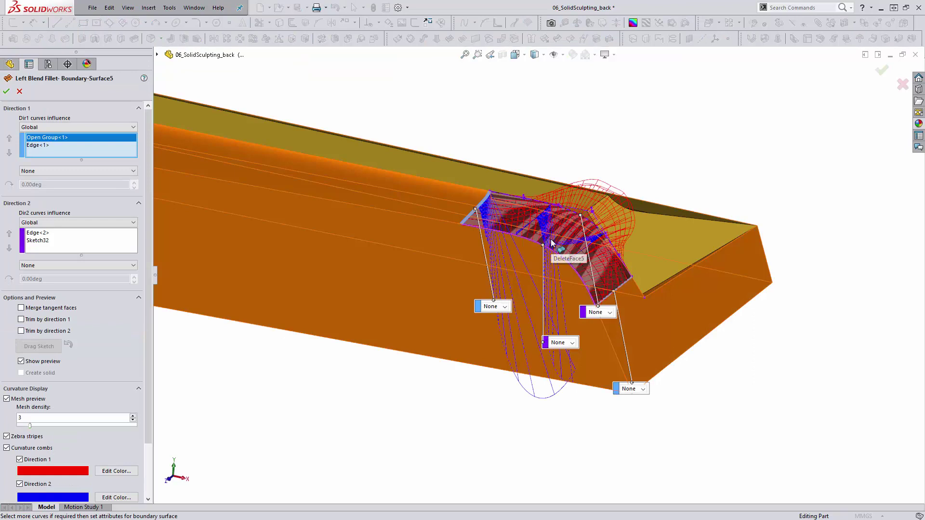
{"action": "right_click", "coordinate": [51, 139]}
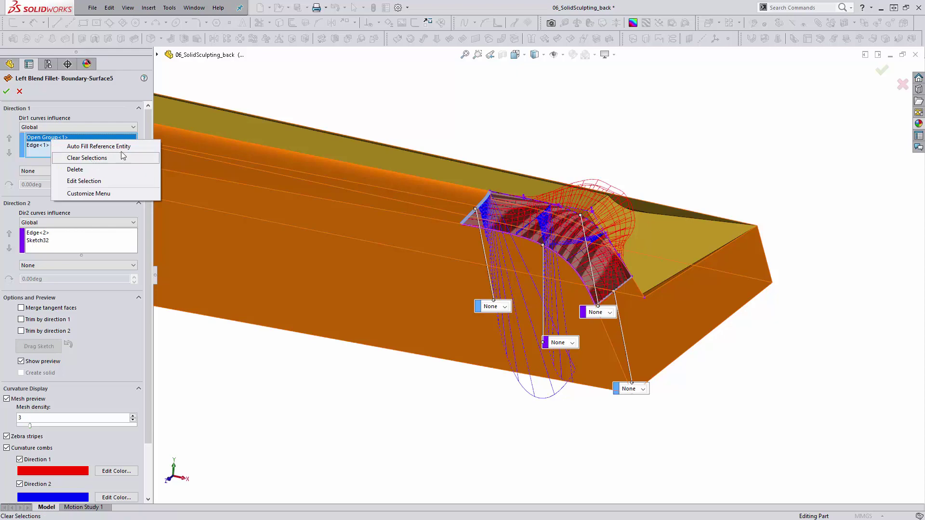
{"action": "right_click", "coordinate": [398, 116]}
{"action": "left_click", "coordinate": [416, 143]}
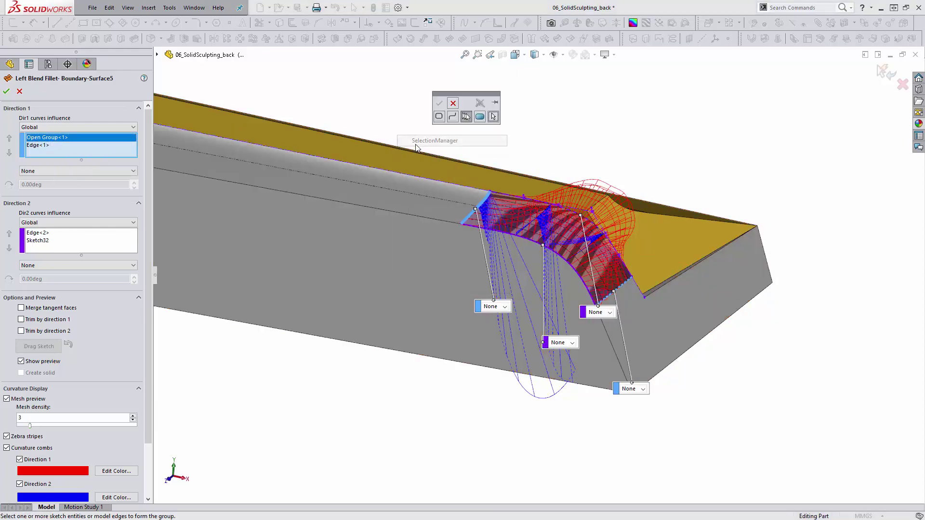
{"action": "scroll", "coordinate": [484, 226], "scroll_direction": "down", "scroll_amount": 2}
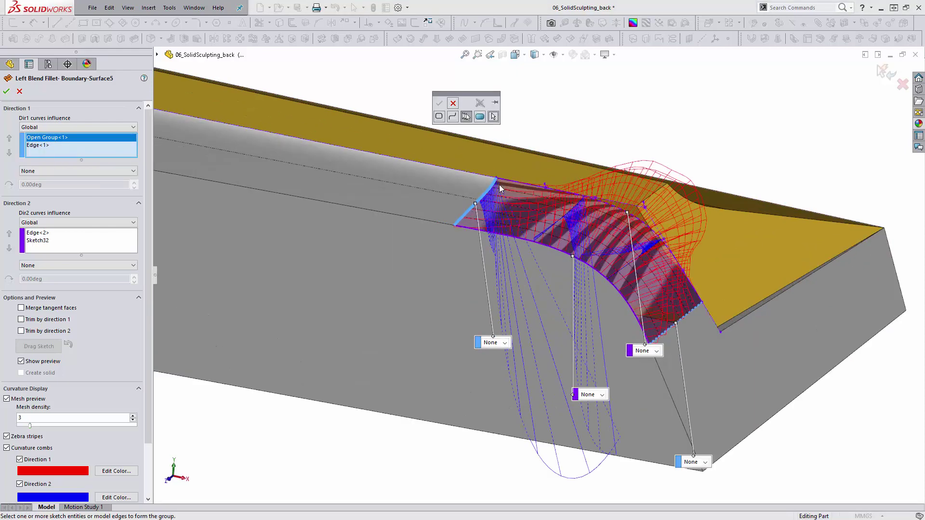
{"action": "left_click", "coordinate": [440, 115]}
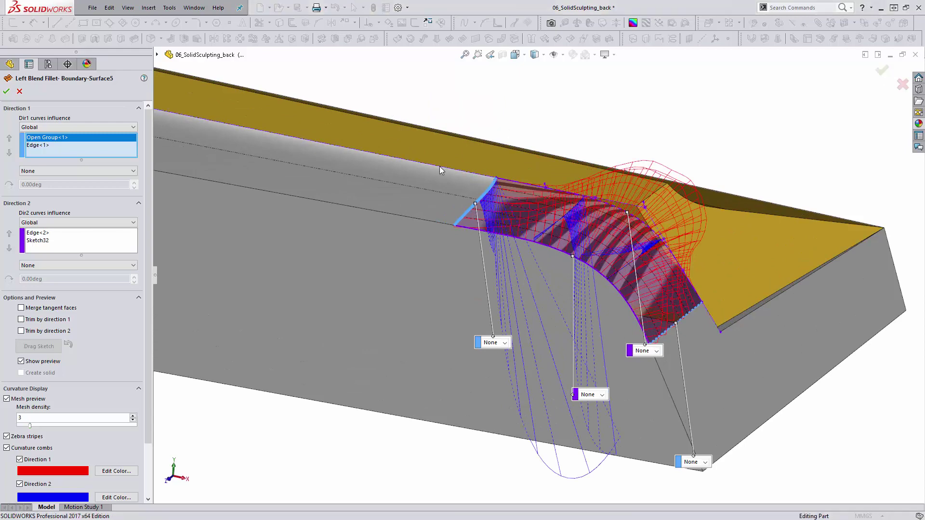
{"action": "left_click", "coordinate": [399, 232]}
{"action": "mouse_move", "coordinate": [399, 232]}
{"action": "middle_mouse_down"}
{"action": "mouse_move", "coordinate": [462, 306]}
{"action": "mouse_move", "coordinate": [423, 284]}
{"action": "middle_mouse_up"}
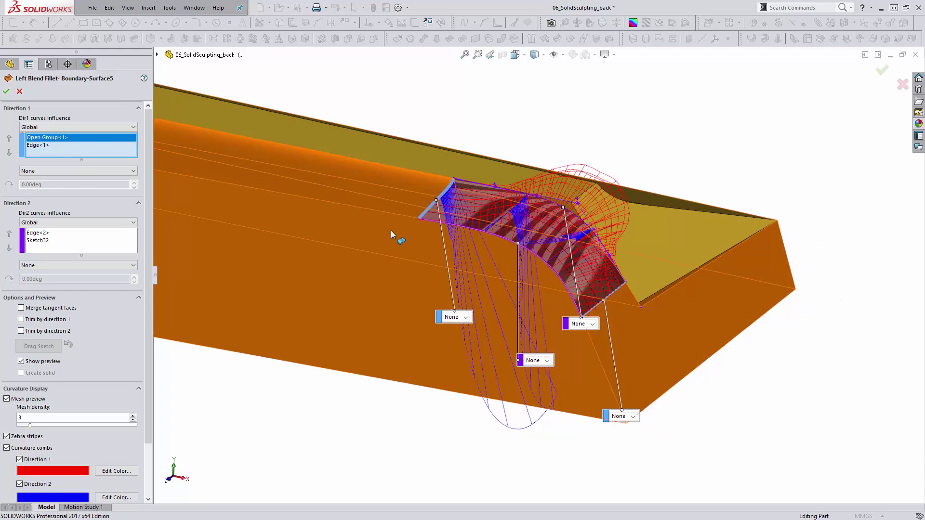
Step: Set the first curve to Curvature To Face and check the result against the bottom face
{"action": "left_click", "coordinate": [467, 317]}
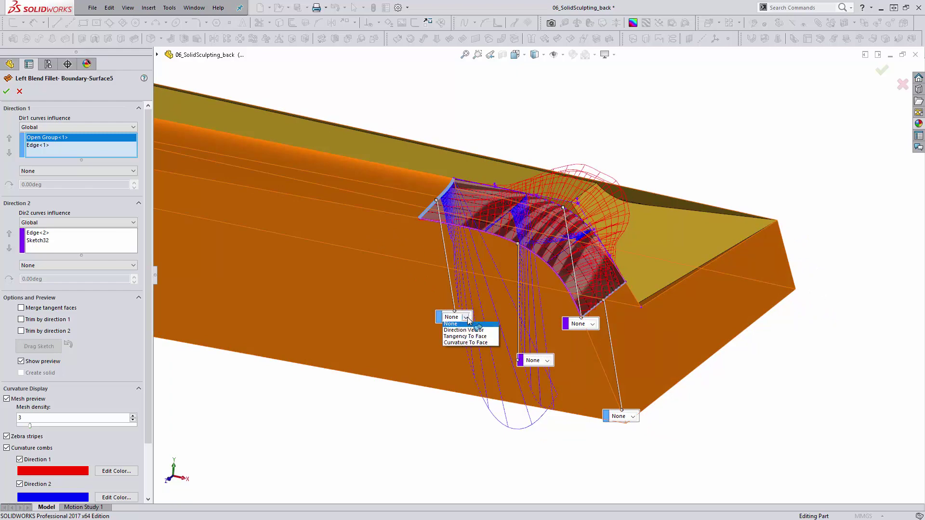
{"action": "left_click", "coordinate": [467, 343]}
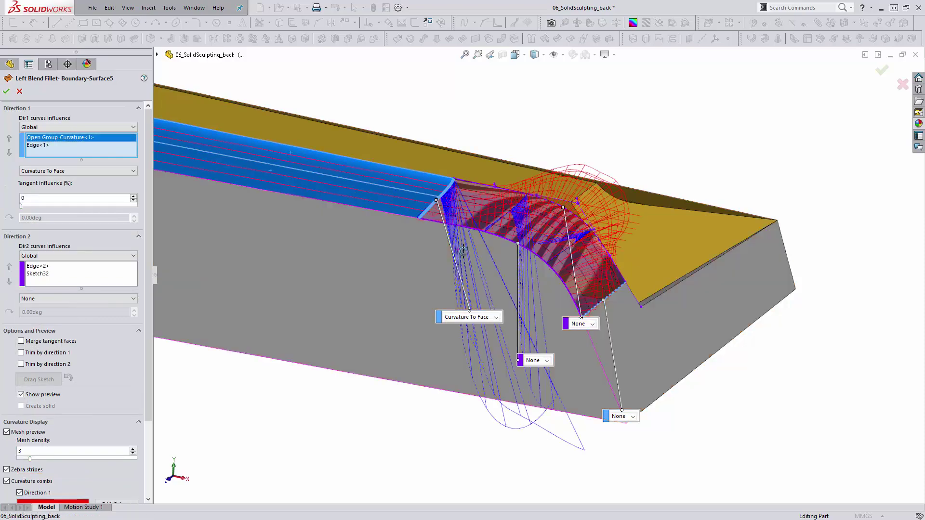
{"action": "mouse_move", "coordinate": [458, 251]}
{"action": "middle_mouse_down"}
{"action": "mouse_move", "coordinate": [483, 276]}
{"action": "mouse_move", "coordinate": [465, 196]}
{"action": "mouse_move", "coordinate": [448, 210]}
{"action": "middle_mouse_up"}
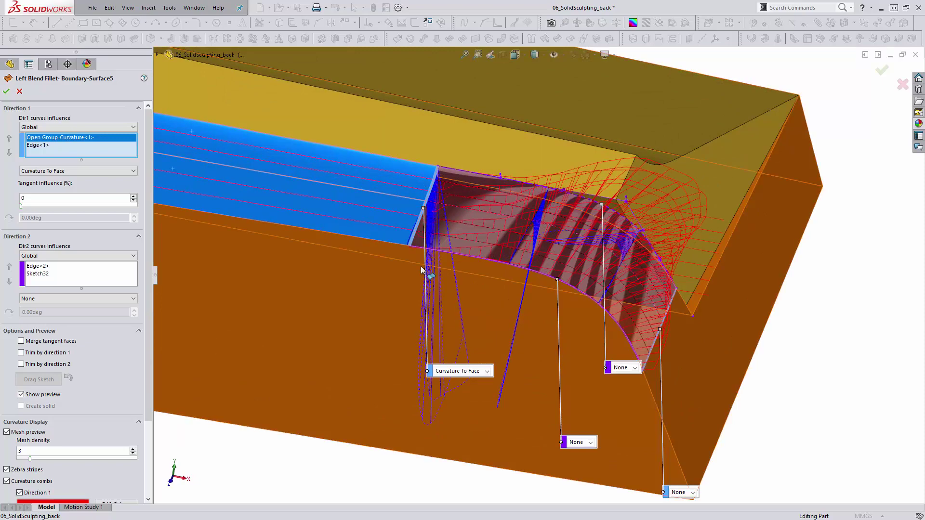
{"action": "middle_click_drag", "start_coordinate": [419, 217], "coordinate": [407, 232]}
{"action": "left_click", "coordinate": [412, 246]}
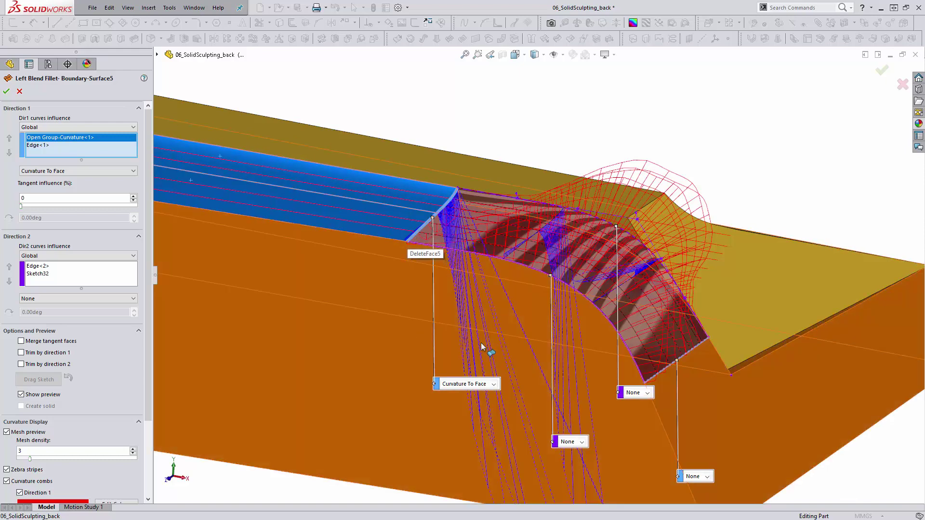
{"action": "scroll", "coordinate": [481, 343], "scroll_direction": "down", "scroll_amount": 1}
Step: Return the first curve condition to None and inspect the left corner blend
{"action": "left_click", "coordinate": [512, 369]}
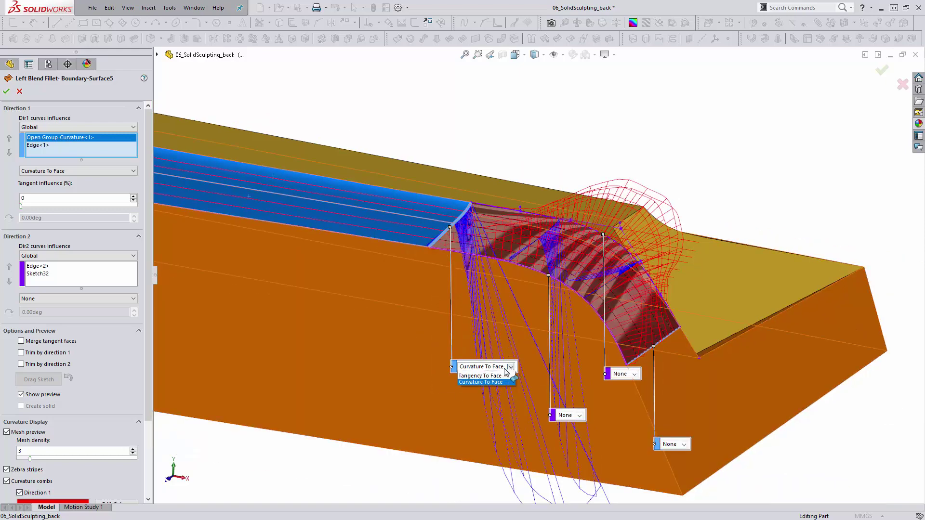
{"action": "left_click", "coordinate": [486, 375]}
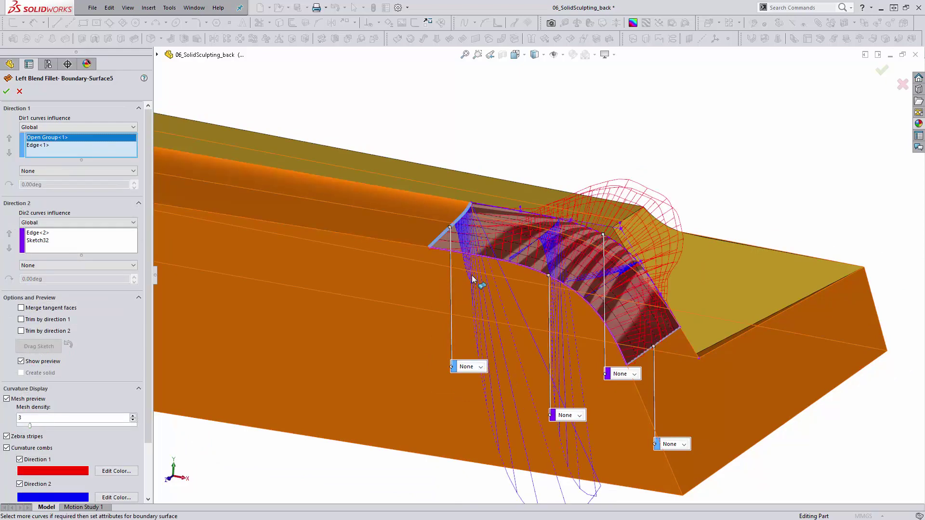
{"action": "scroll", "coordinate": [448, 239], "scroll_direction": "up", "scroll_amount": 1}
{"action": "scroll", "coordinate": [474, 264], "scroll_direction": "down", "scroll_amount": 2}
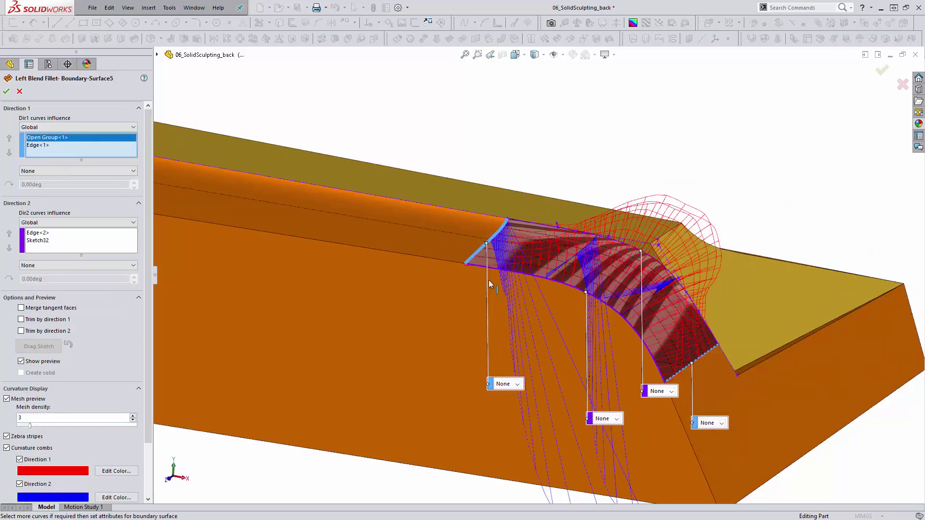
{"action": "middle_click_drag", "start_coordinate": [485, 260], "coordinate": [506, 304]}
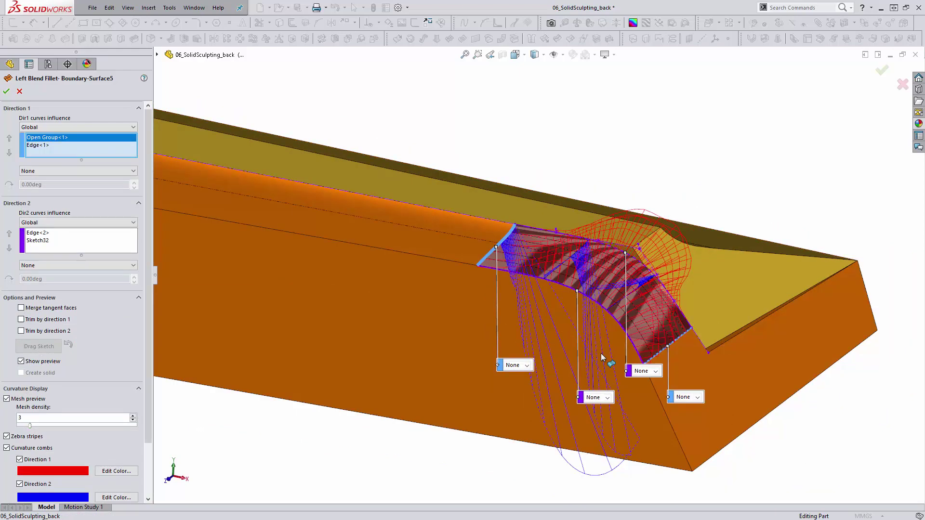
{"action": "left_click", "coordinate": [675, 345]}
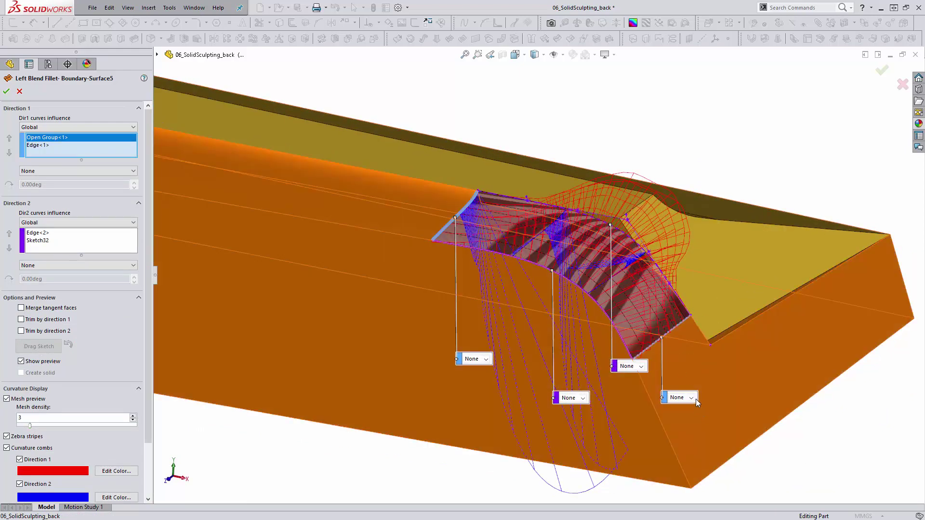
{"action": "left_click", "coordinate": [625, 350]}
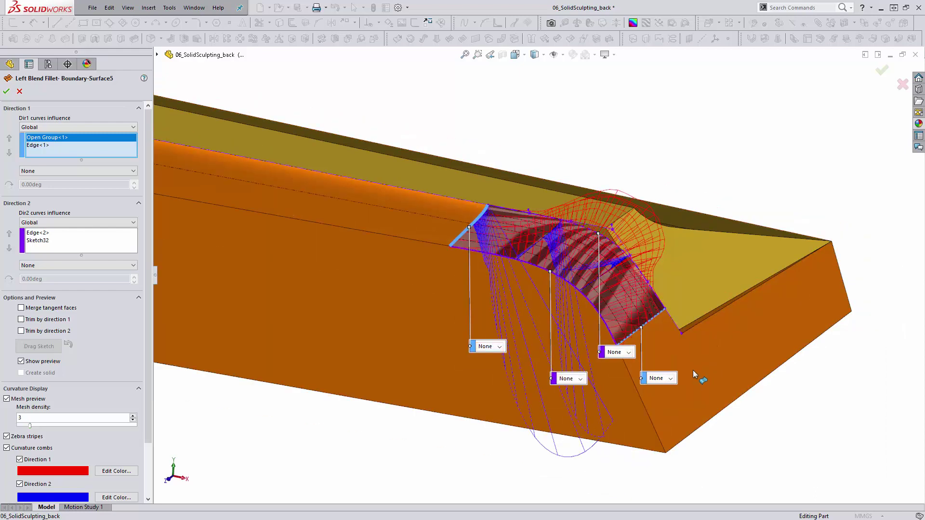
{"action": "middle_click_drag", "start_coordinate": [693, 370], "coordinate": [417, 187]}
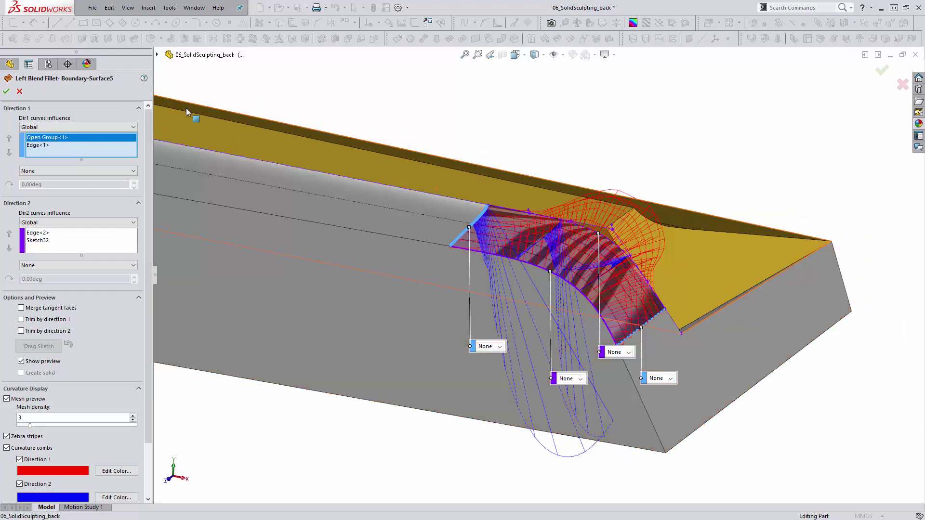
Step: Accept the boundary surface edit, hide Sketch32, and roll forward through Sketch51
{"action": "left_click", "coordinate": [6, 92]}
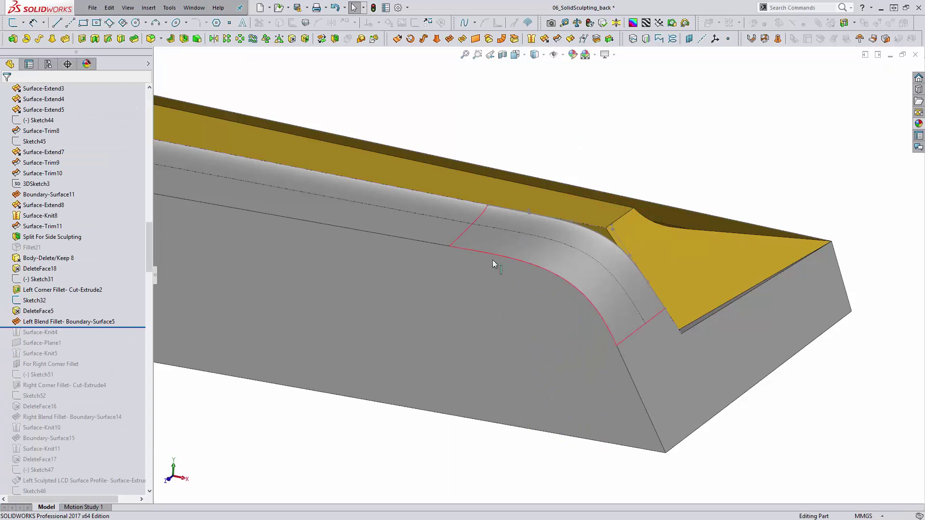
{"action": "right_click", "coordinate": [603, 226]}
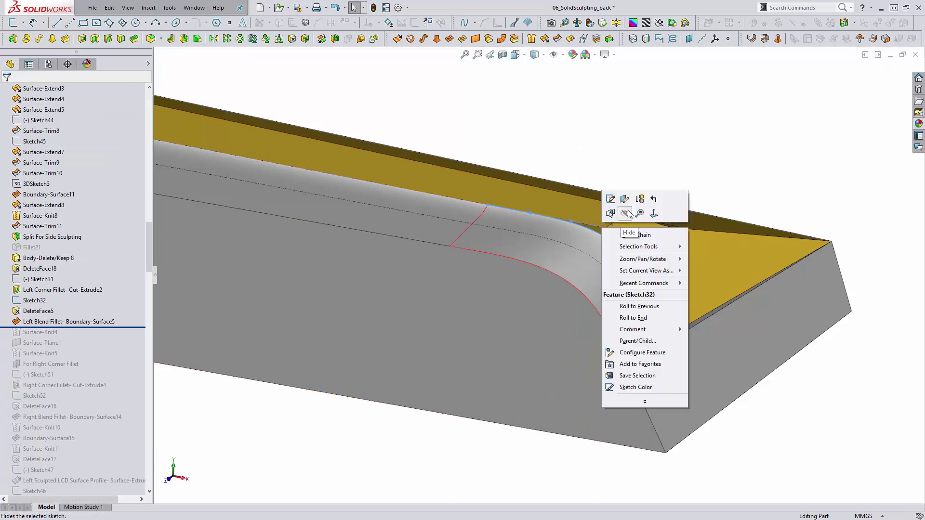
{"action": "left_click", "coordinate": [627, 214]}
{"action": "scroll", "coordinate": [123, 276], "scroll_direction": "down", "scroll_amount": 3}
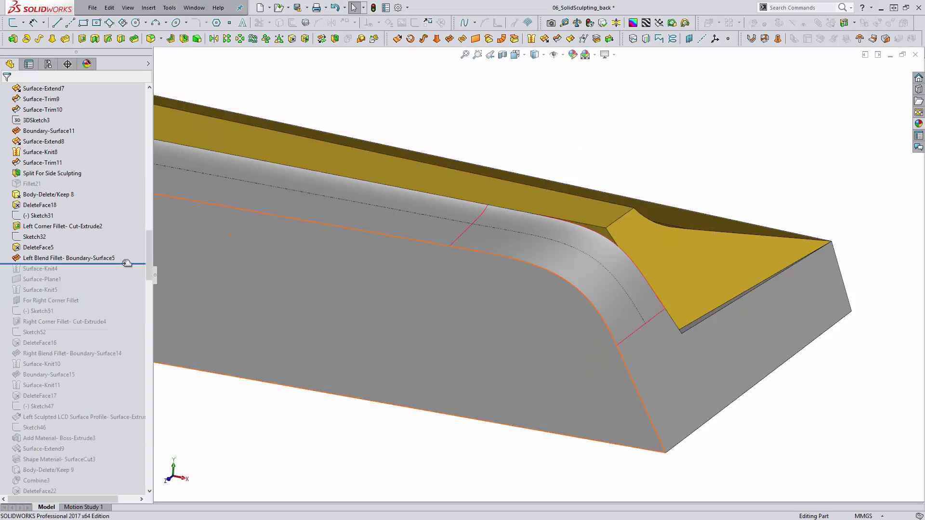
{"action": "left_click_drag", "start_coordinate": [126, 263], "coordinate": [128, 317]}
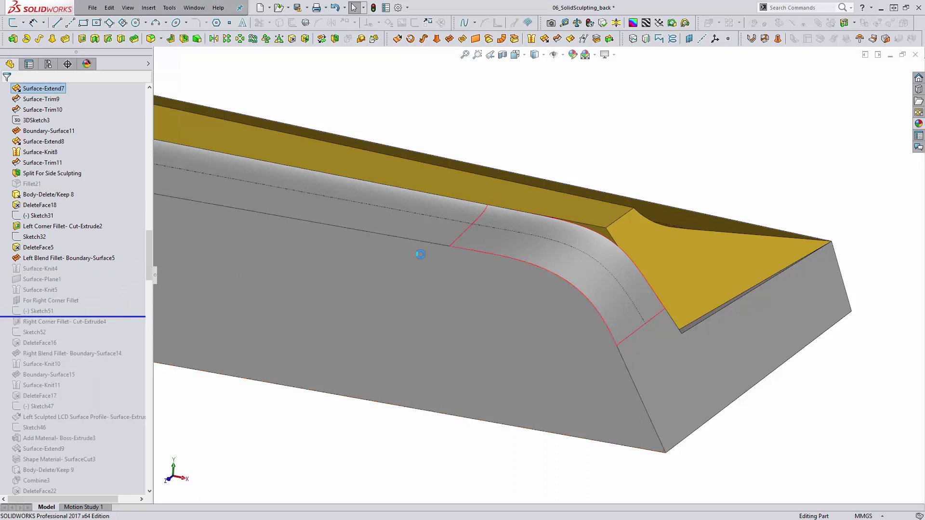
{"action": "middle_click_drag", "start_coordinate": [593, 246], "coordinate": [615, 234]}
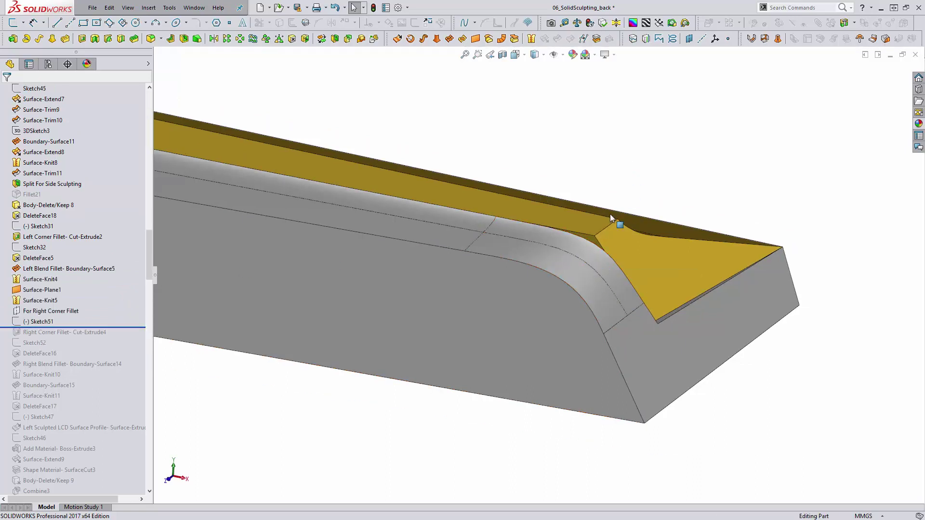